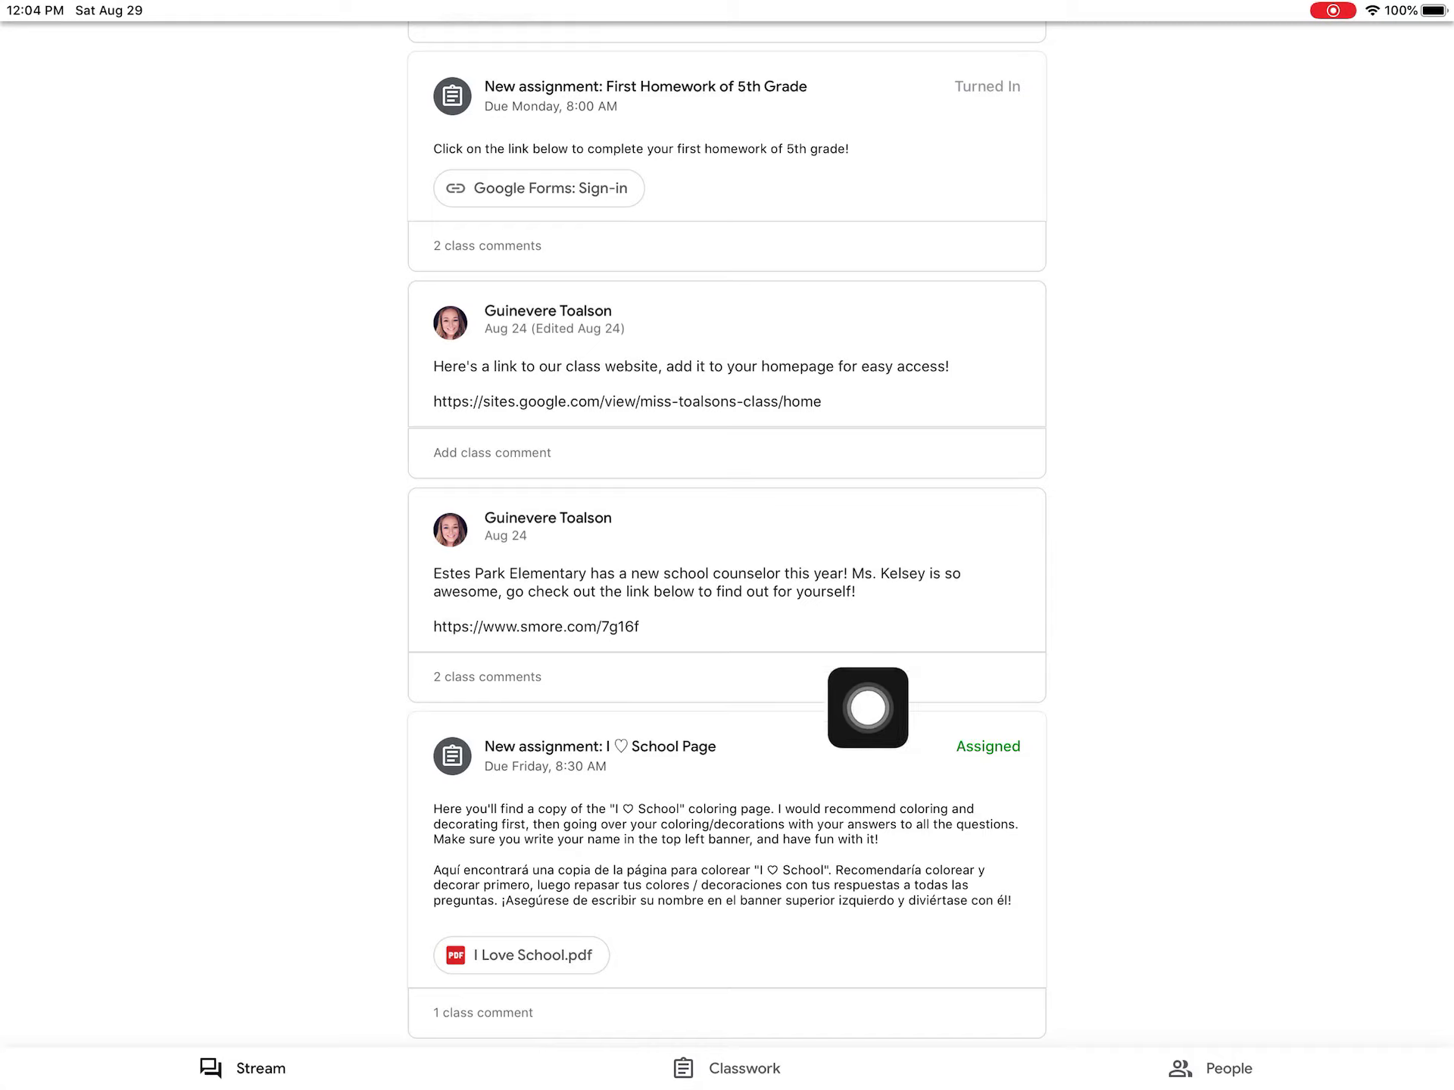
Open the I ♡ School Page assignment and show its one class comment.
left_click(600, 746)
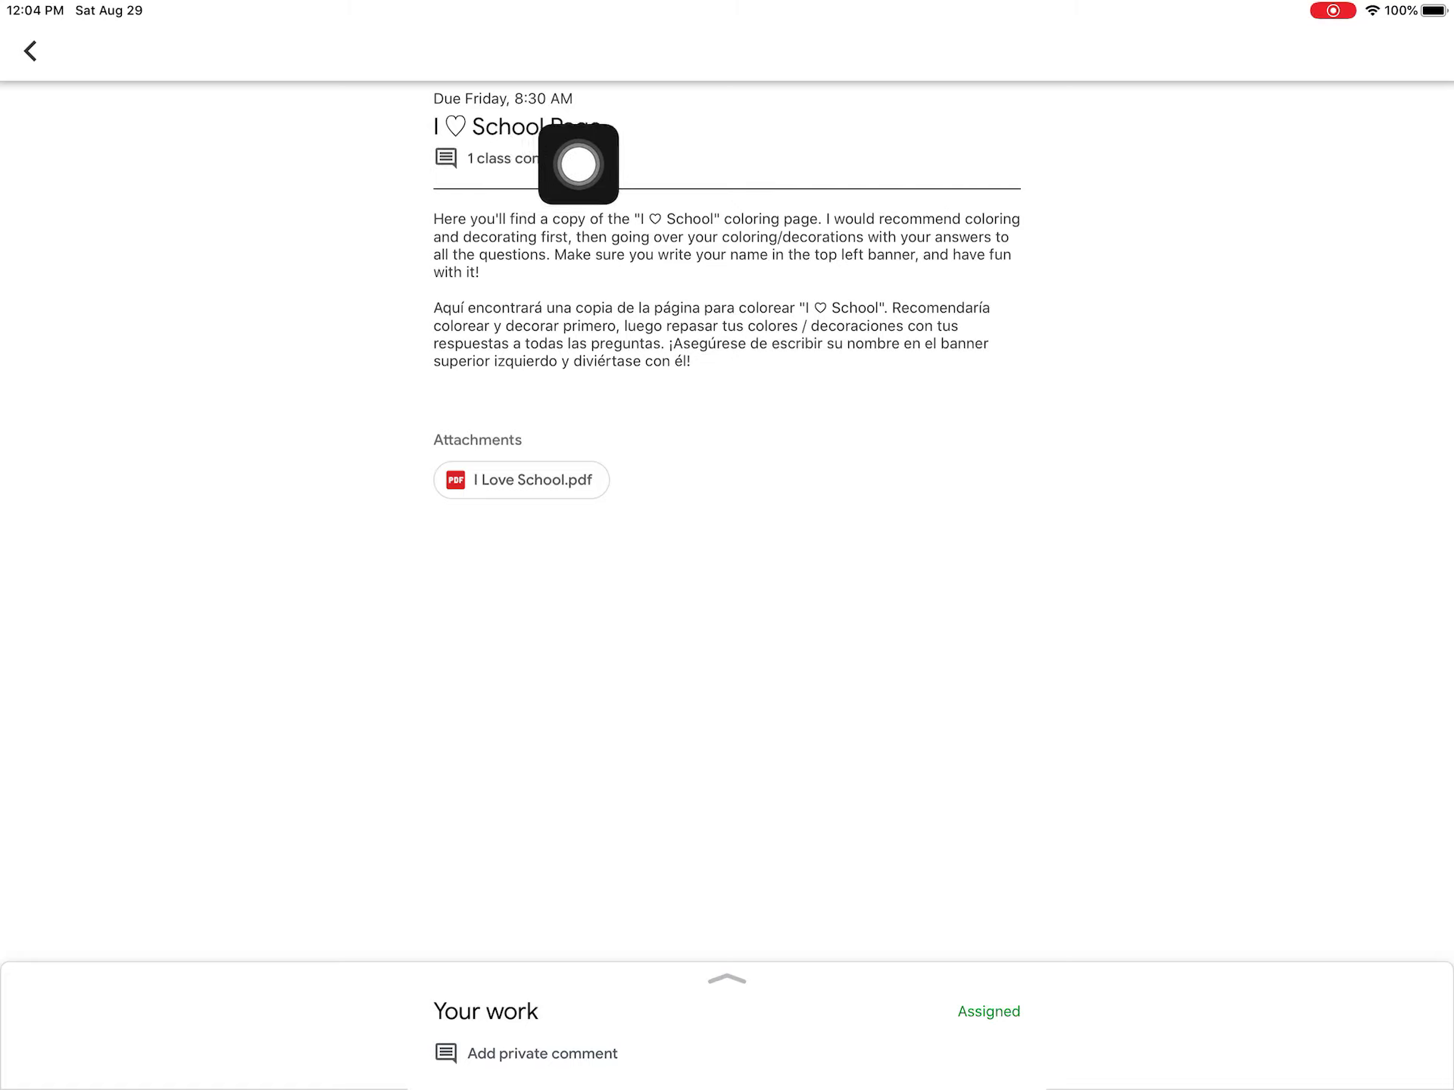
left_click(524, 157)
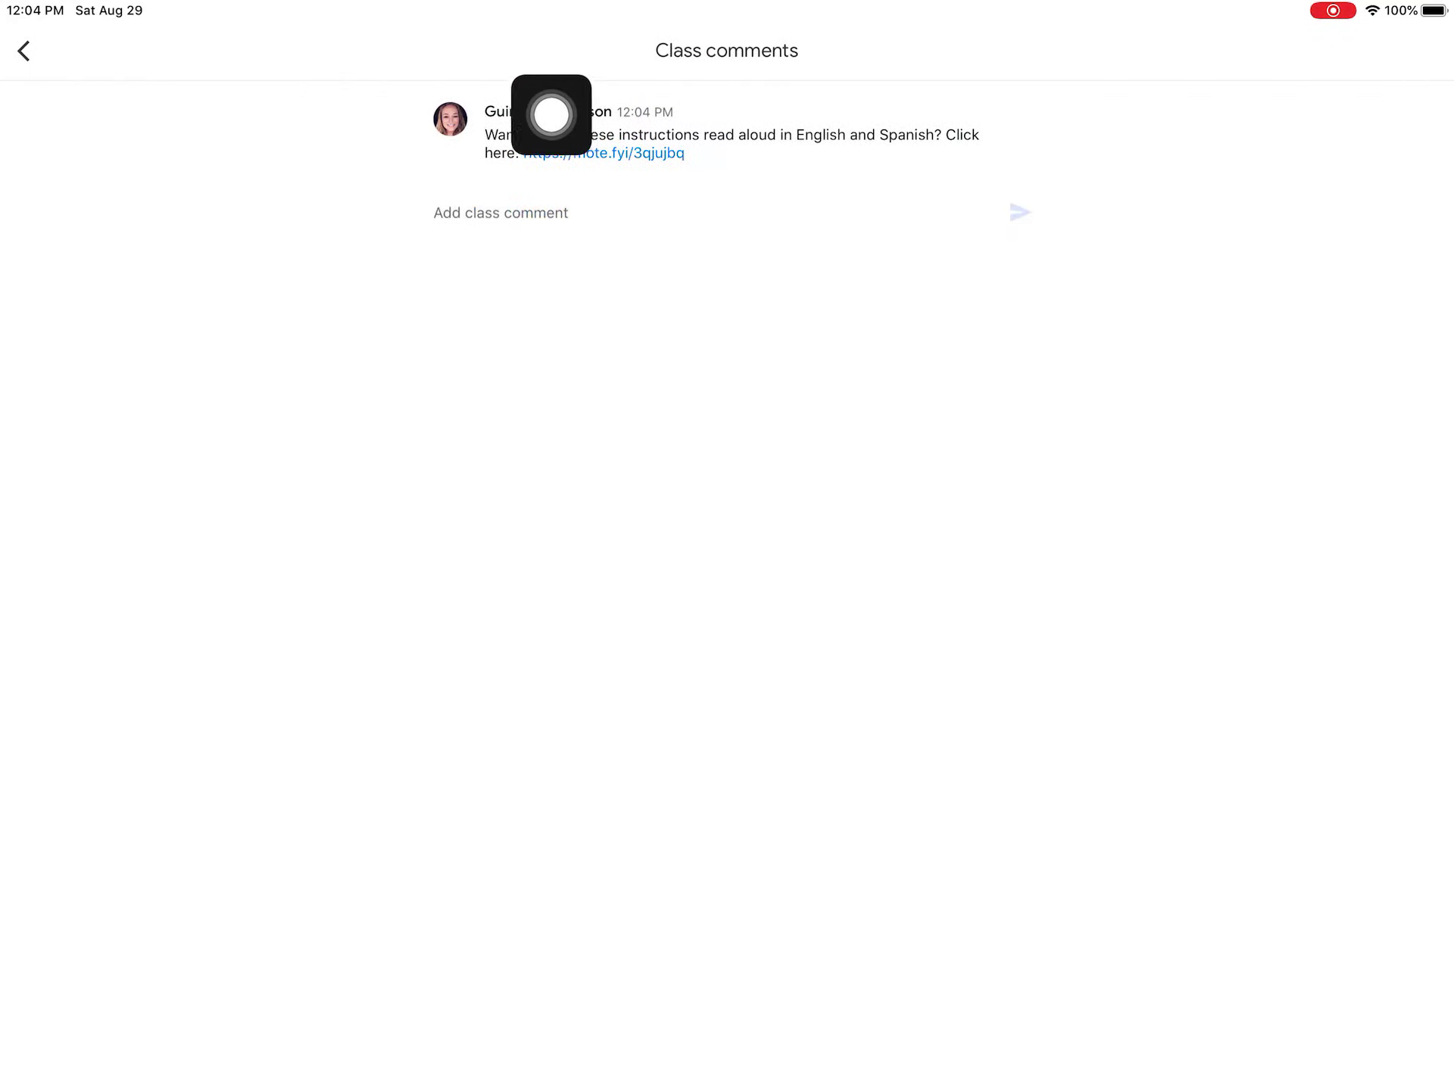
left_click(603, 153)
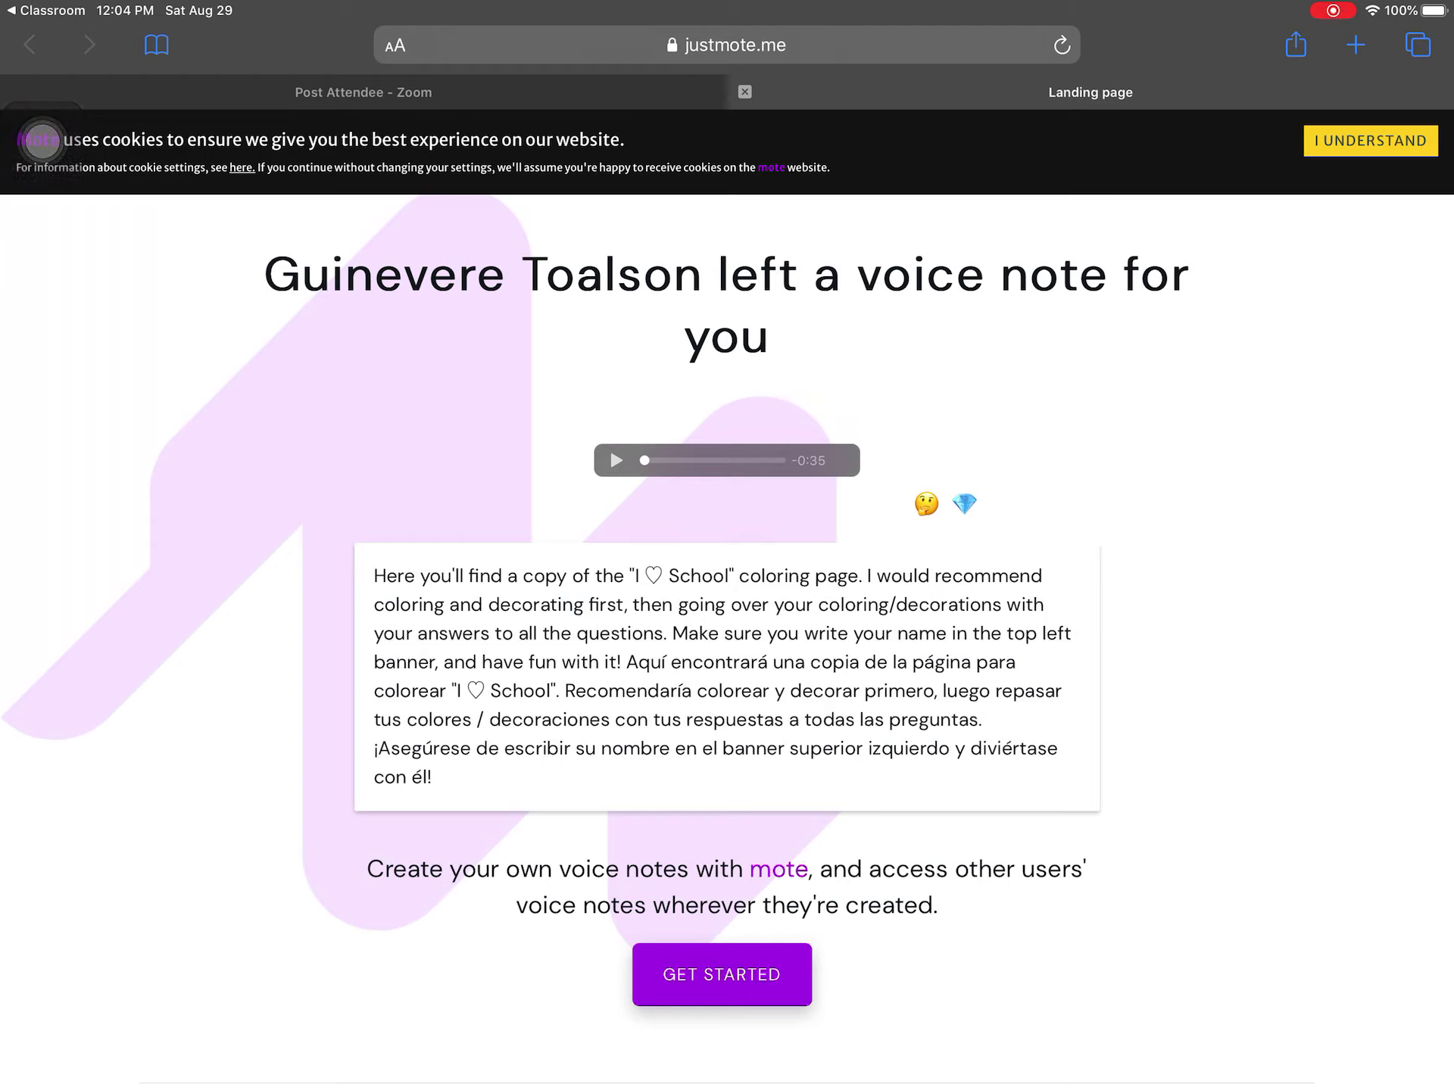
left_click_drag(43, 139, 43, 486)
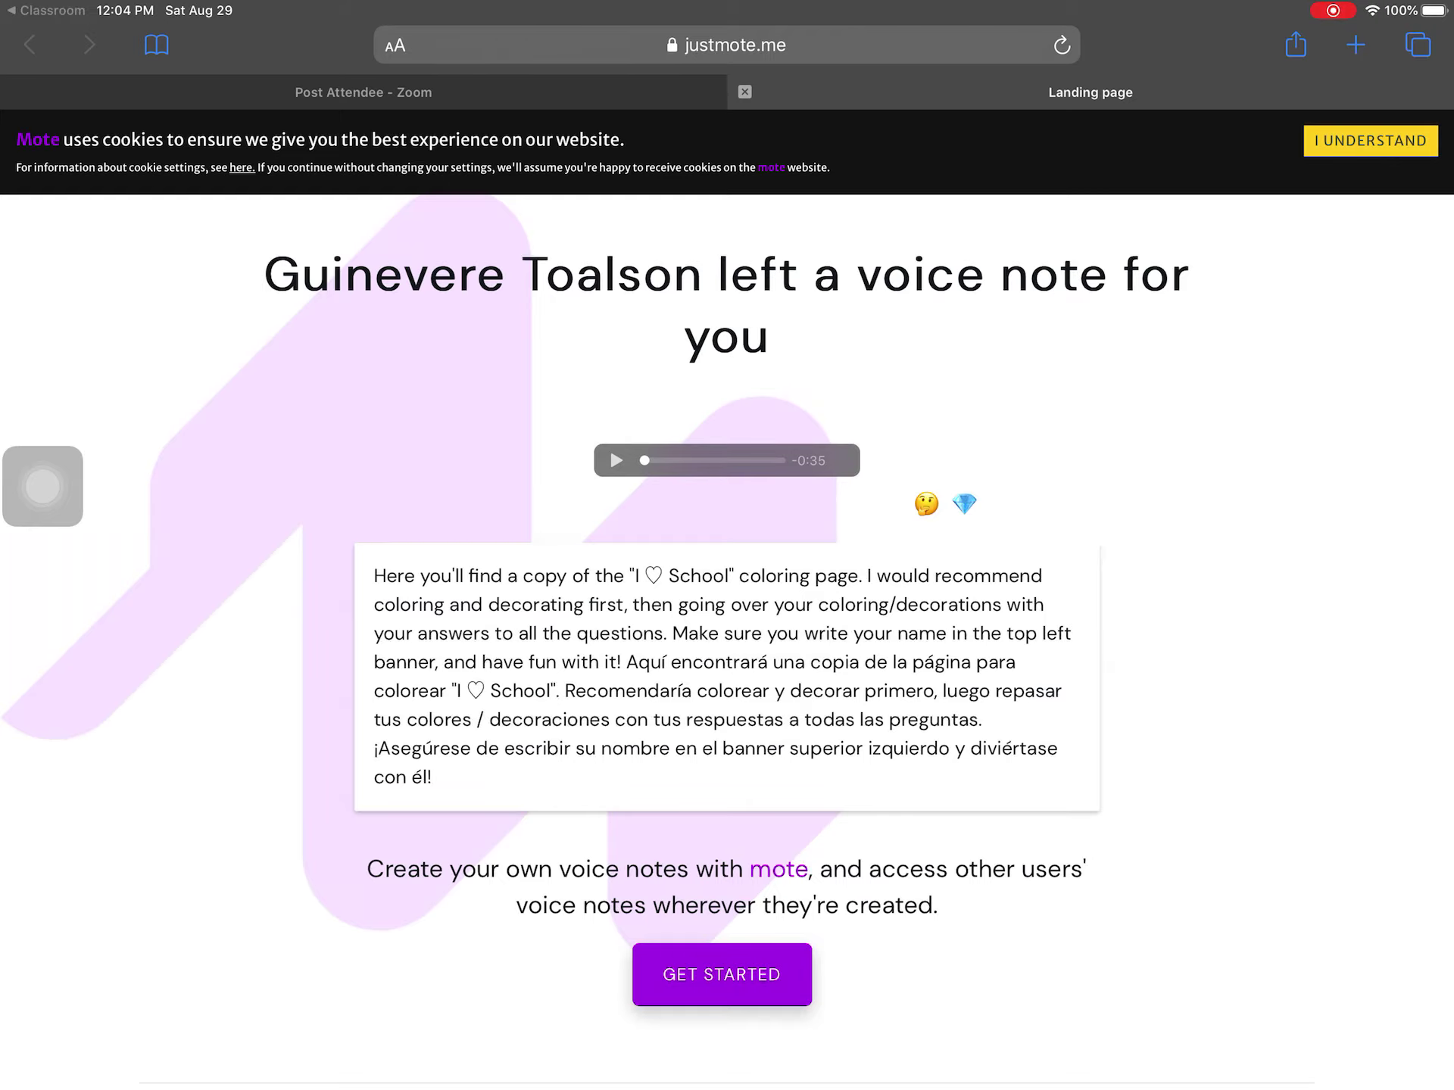
Go back to the assignment and open I Love School.pdf in the annotation editor.
left_click(45, 10)
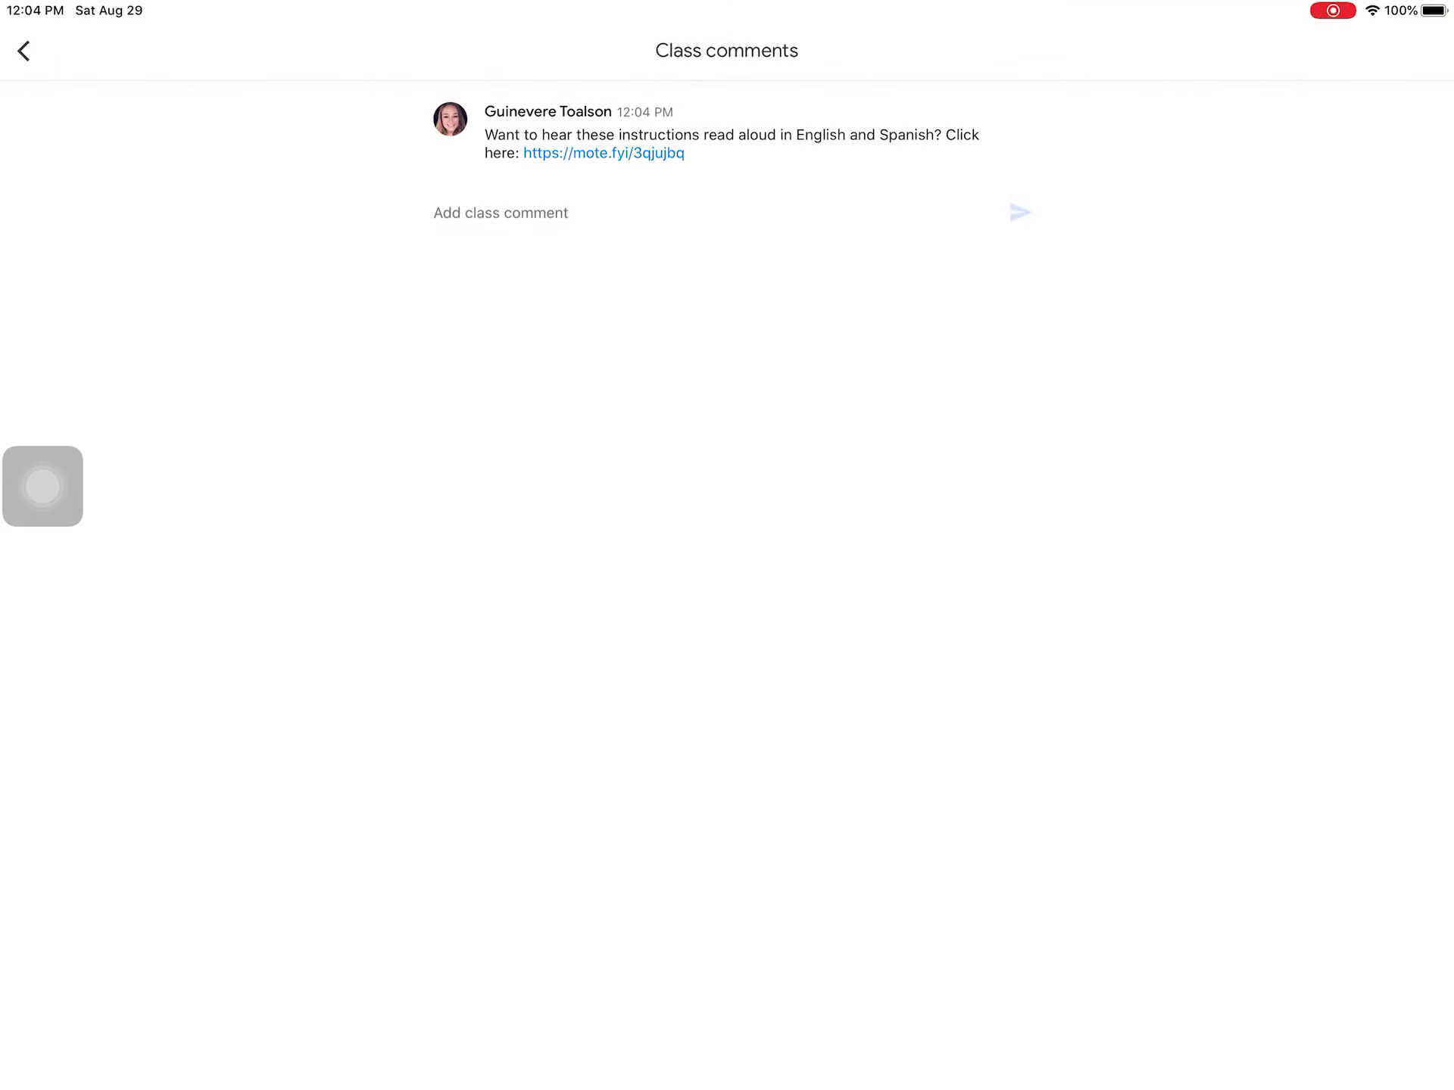
left_click(24, 51)
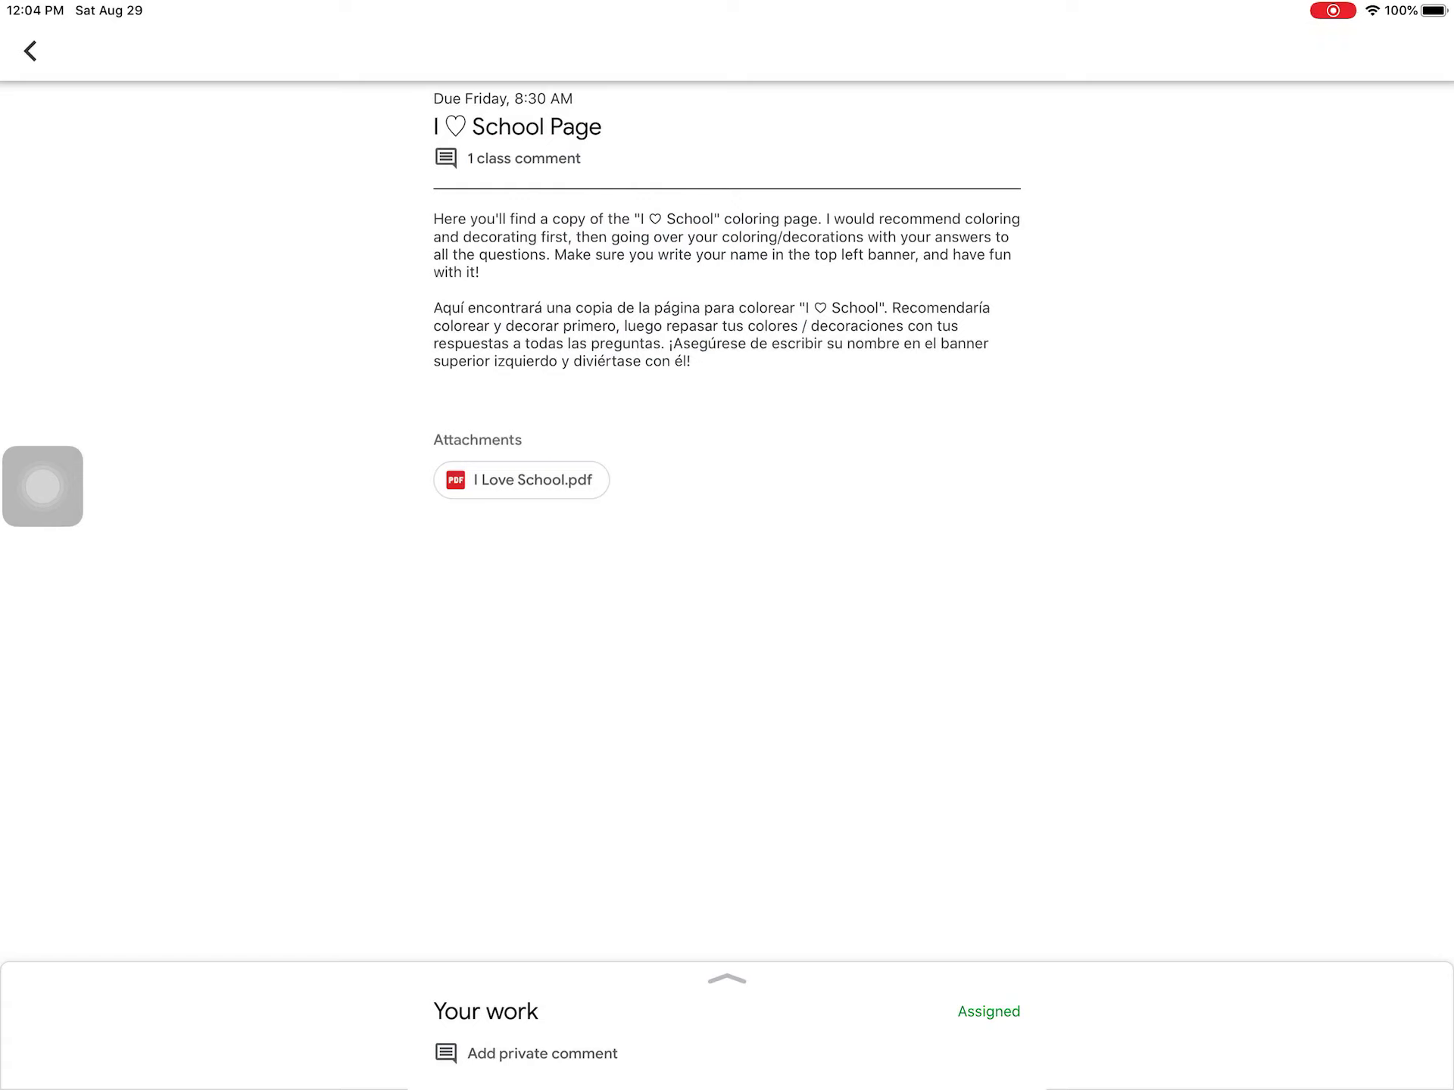
left_click_drag(42, 487, 1242, 616)
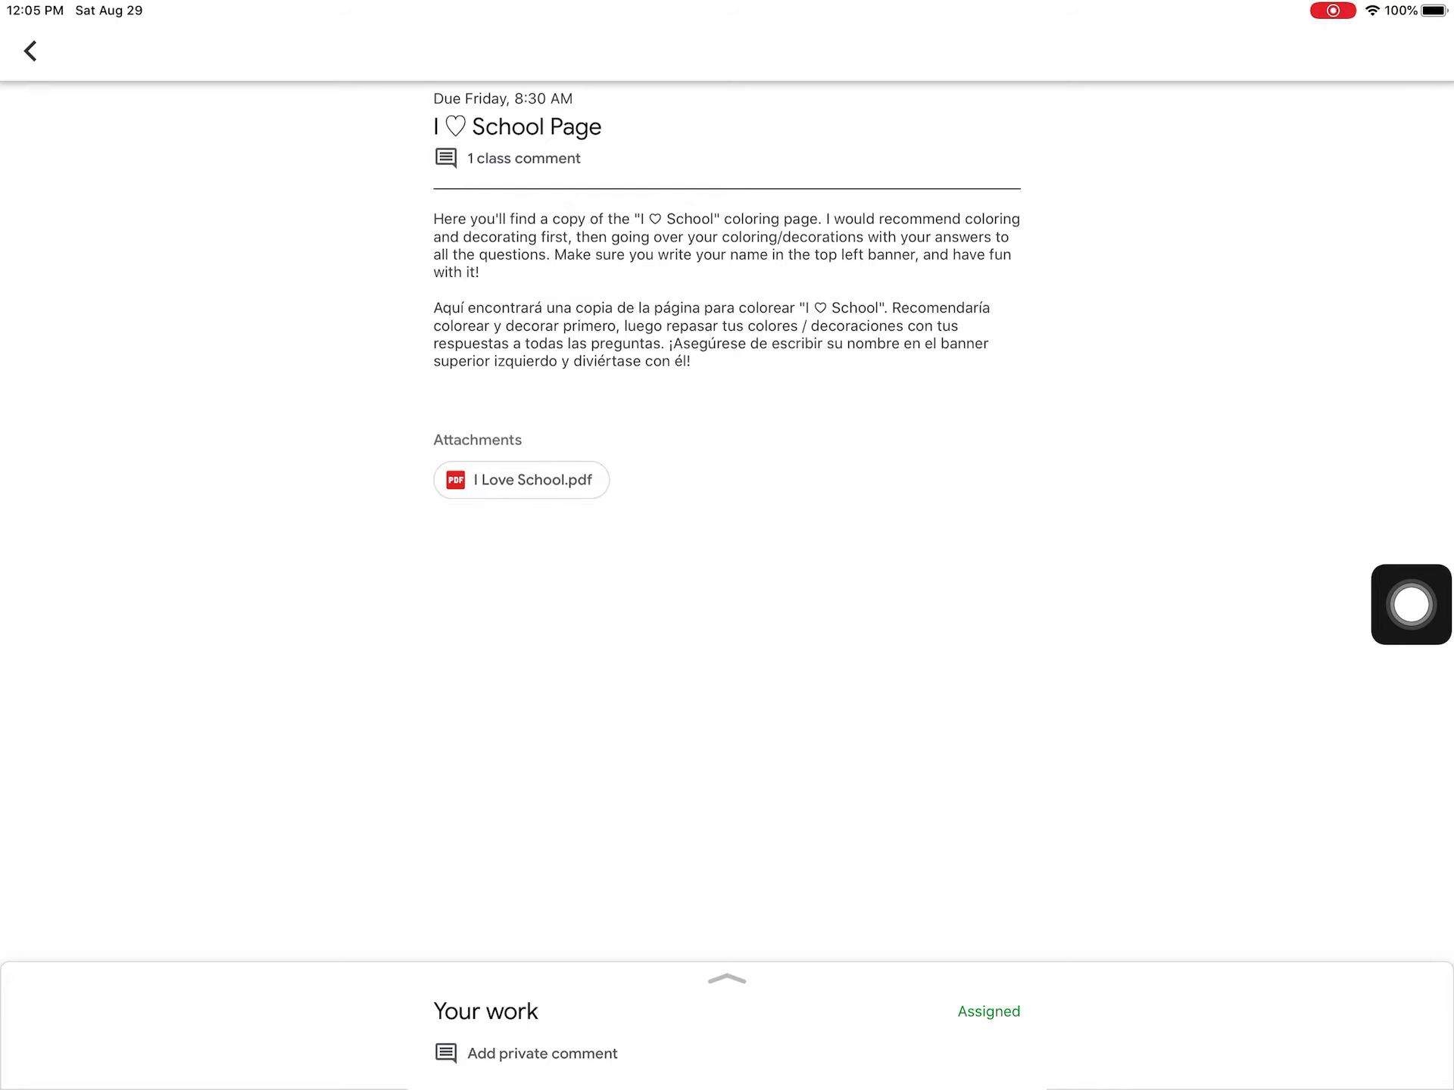
left_click(520, 479)
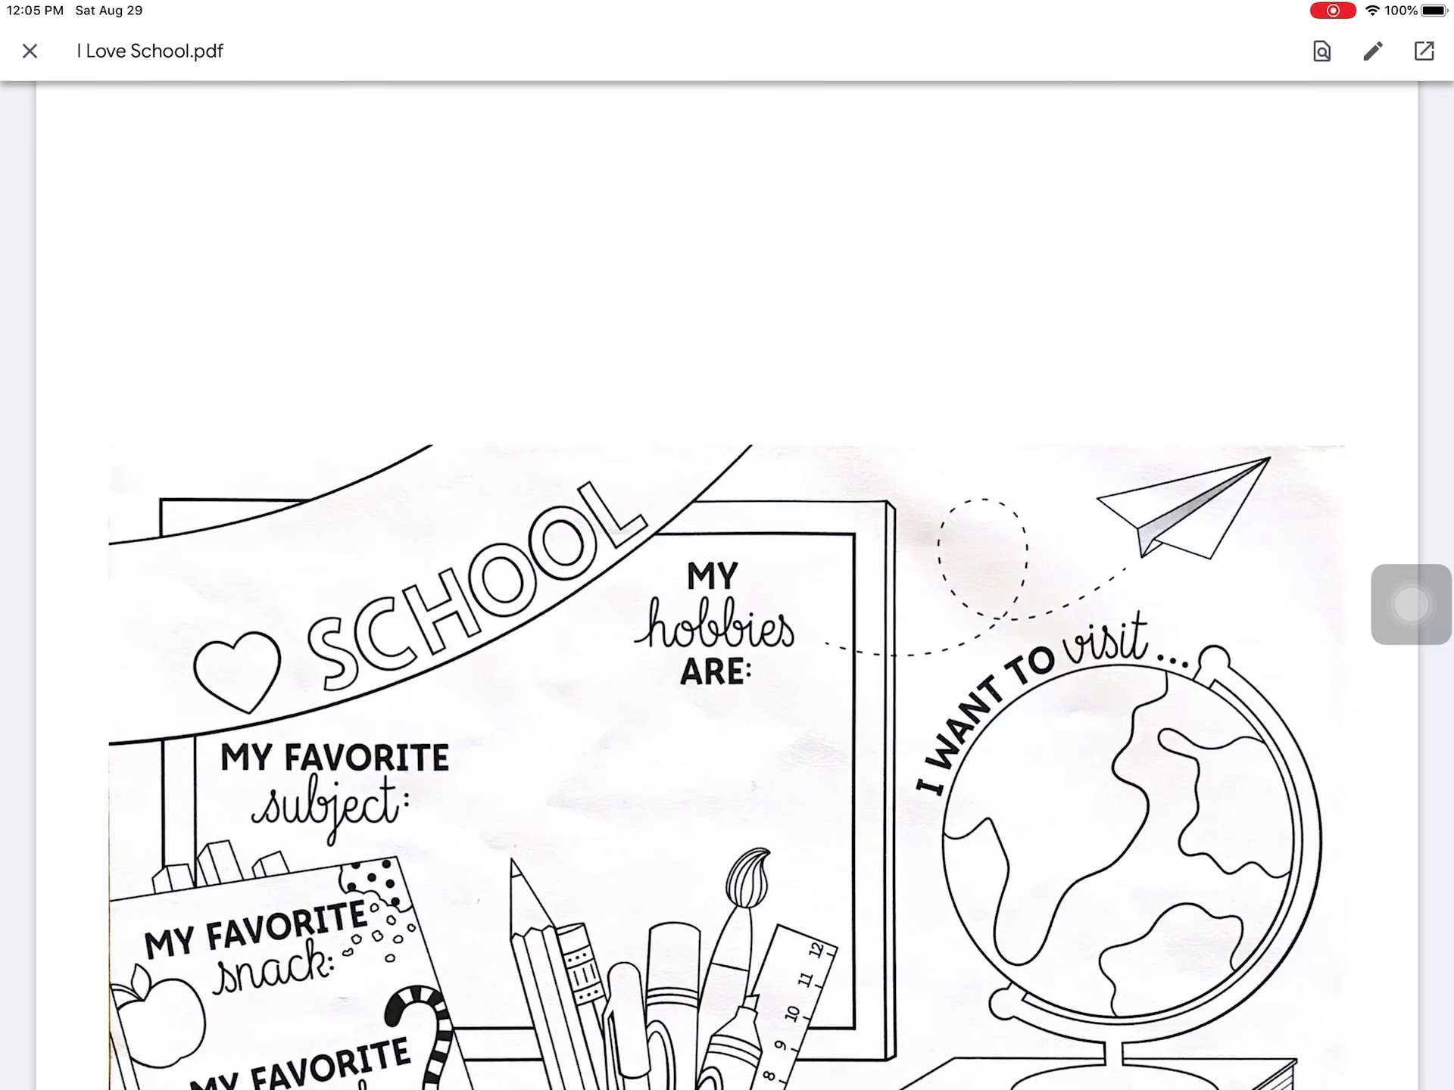
scroll(728, 682, "down", 5)
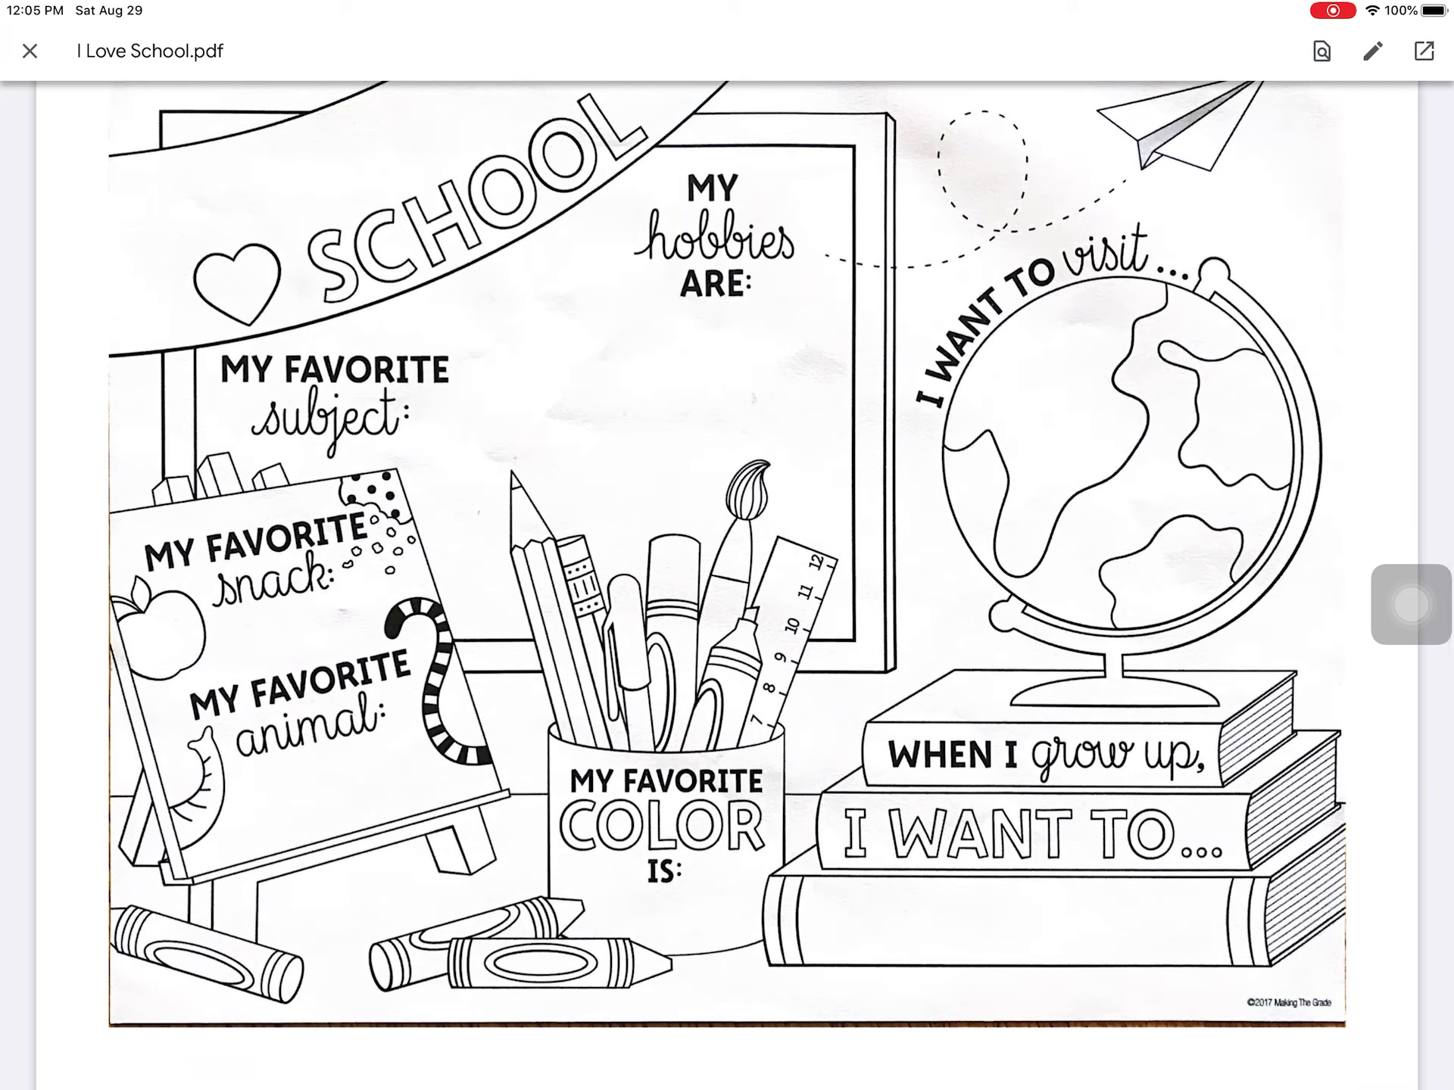
left_click_drag(1411, 605, 1409, 214)
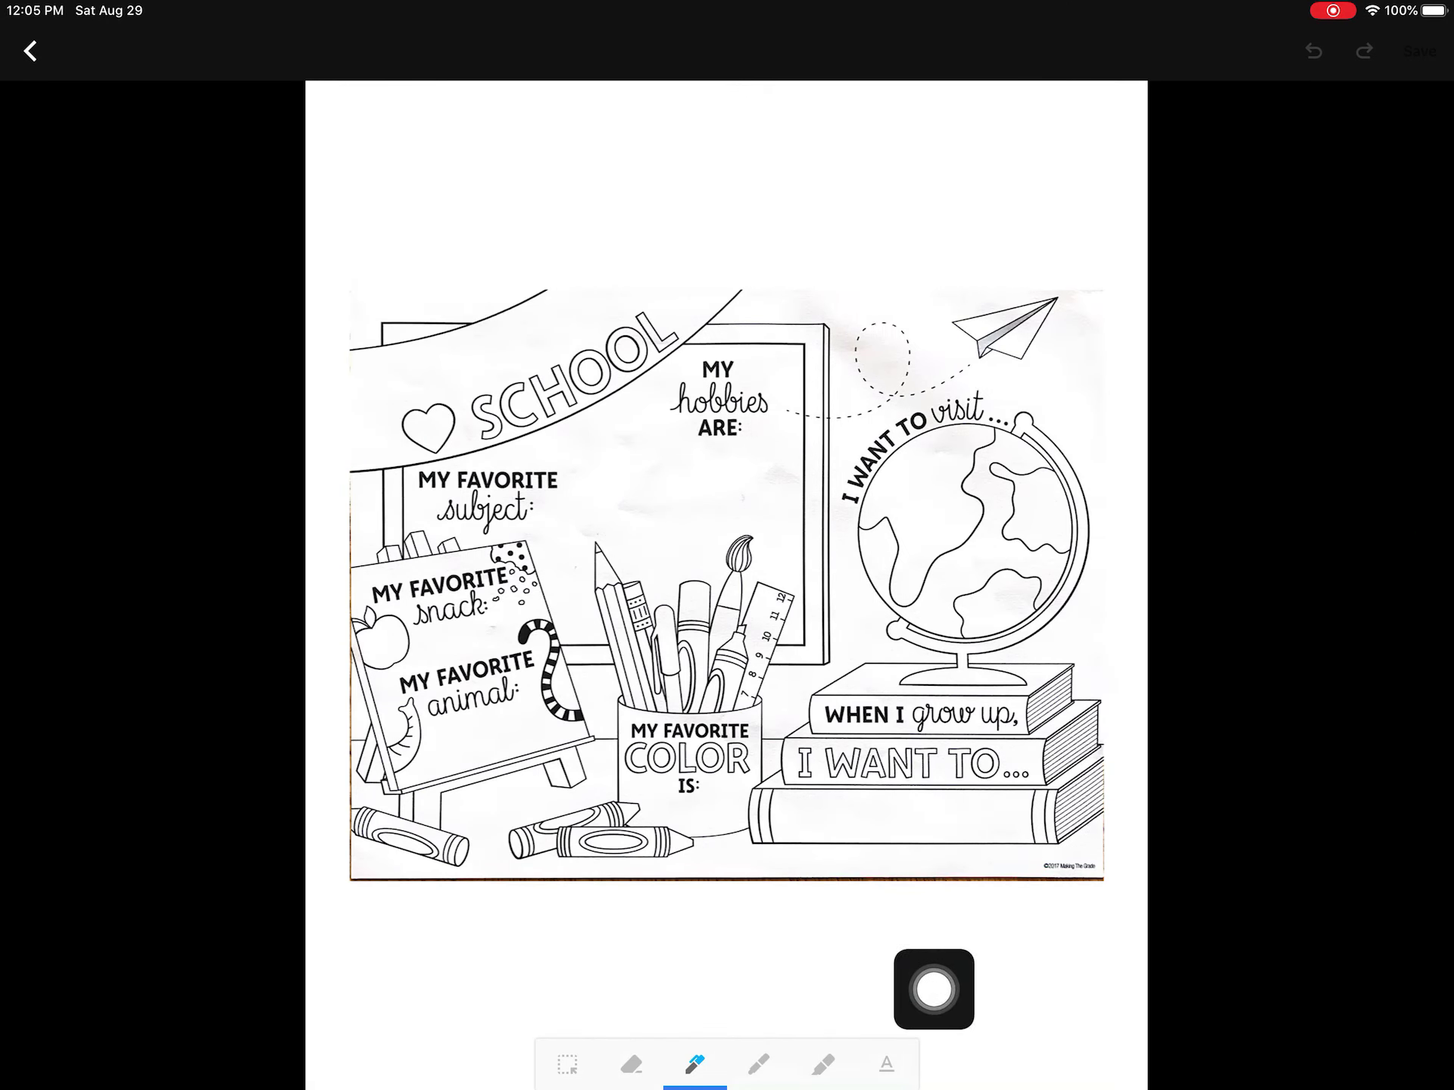
Draw a green marker scribble under MY hobbies ARE.
left_click(695, 1065)
left_click_drag(711, 1046, 1412, 900)
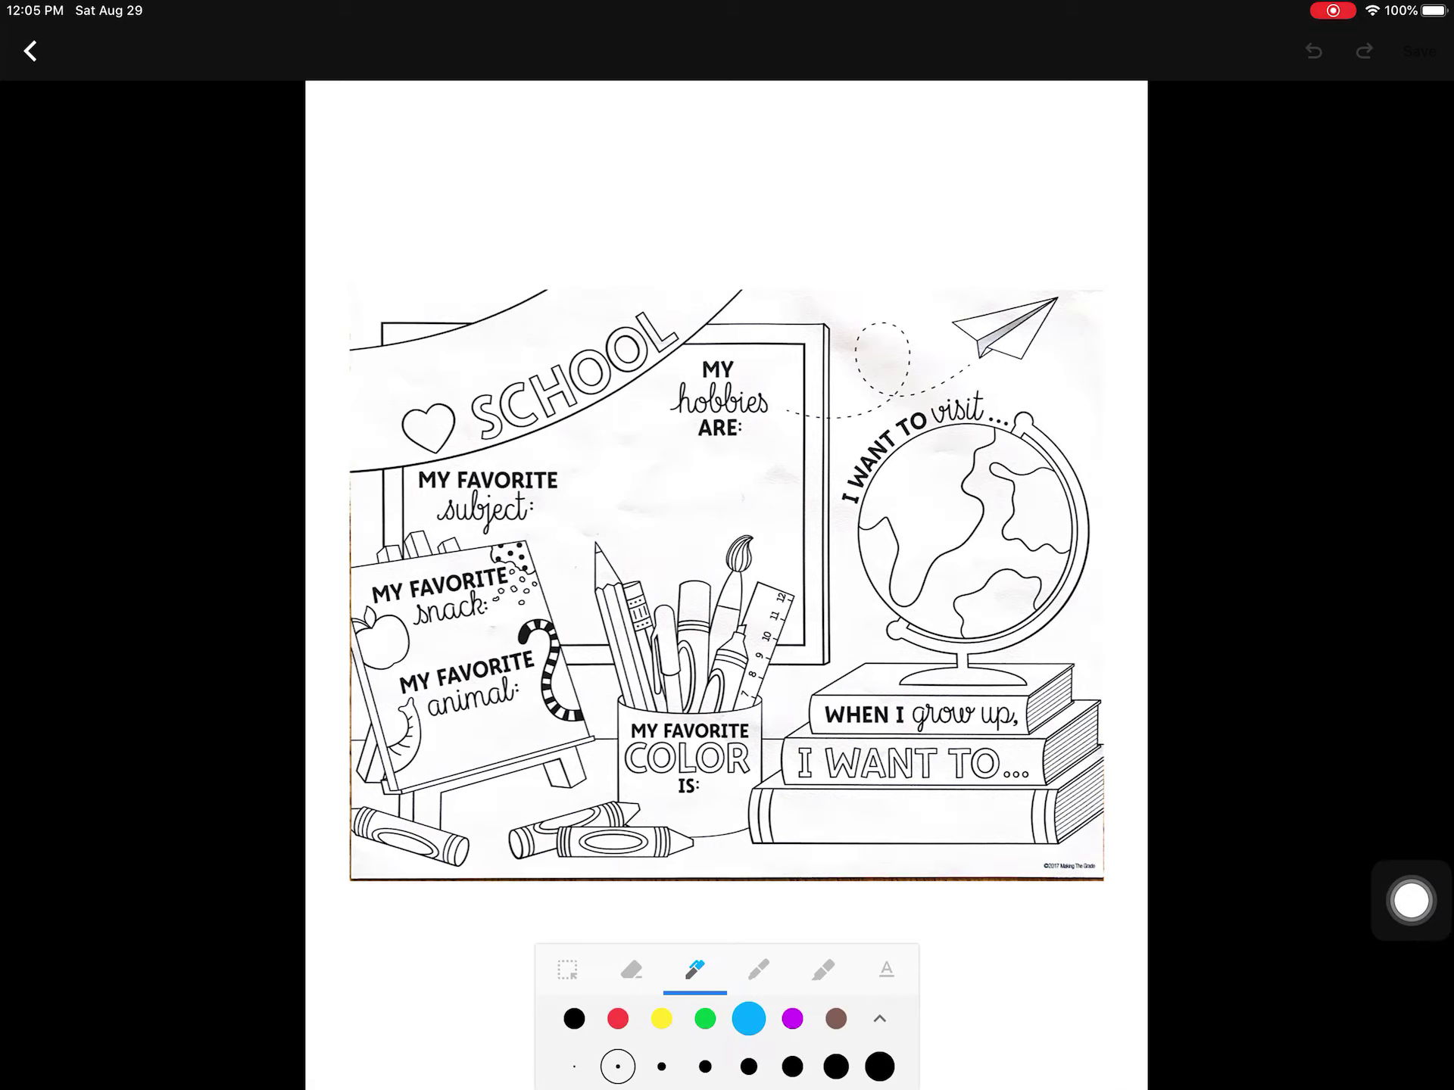
left_click(879, 1018)
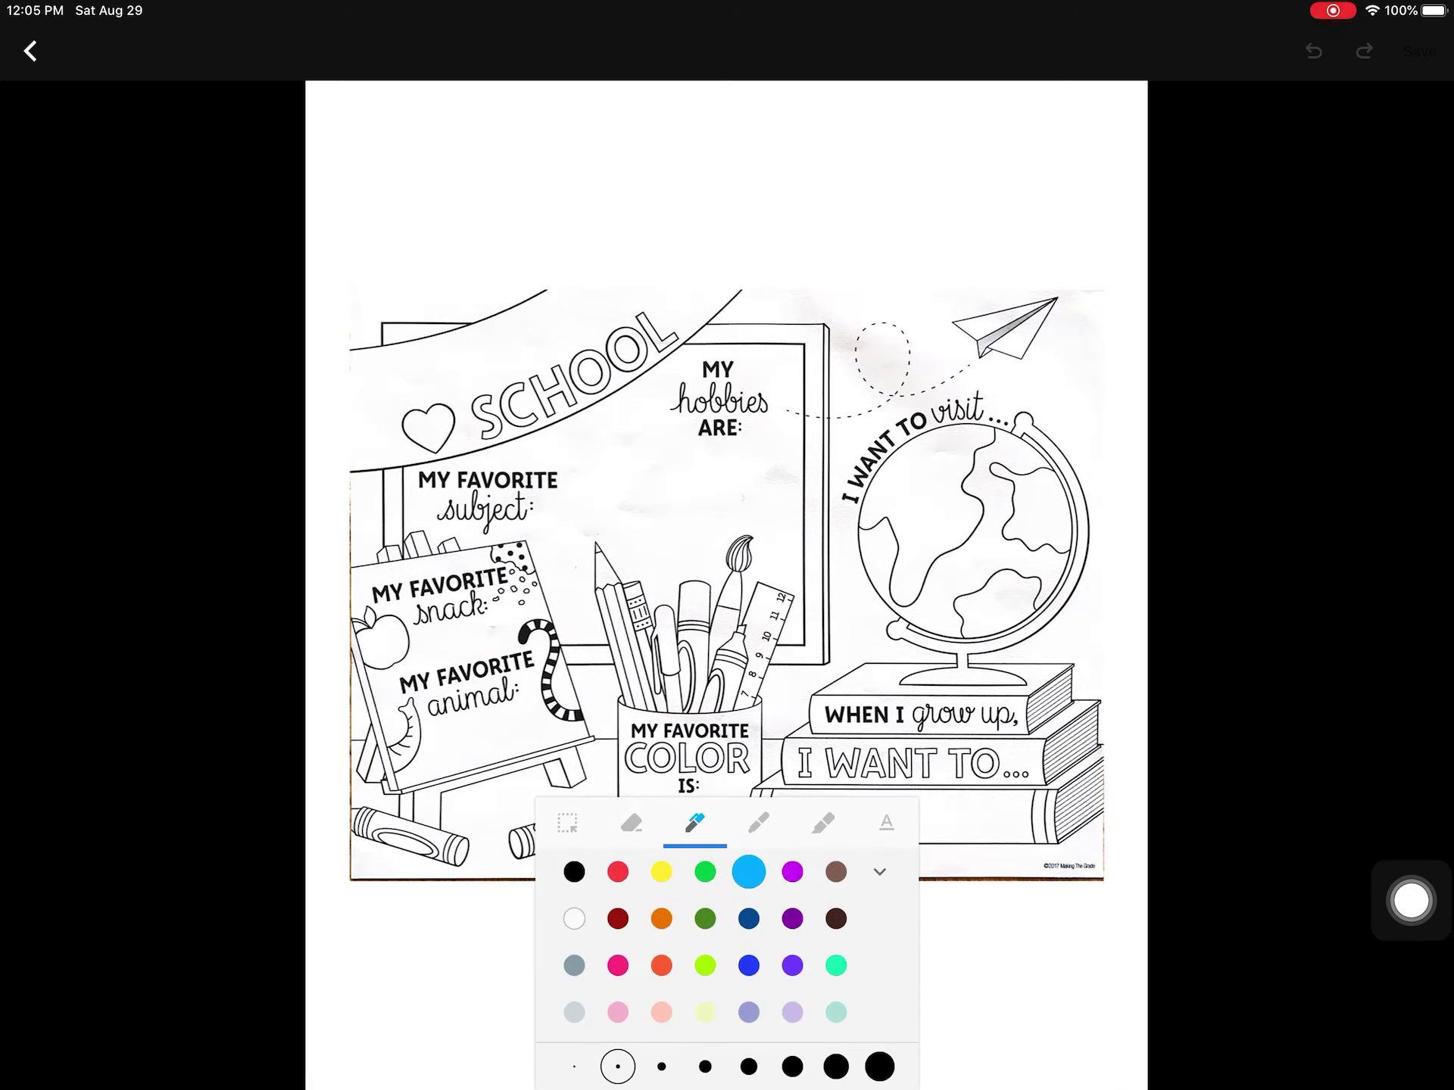
left_click(758, 823)
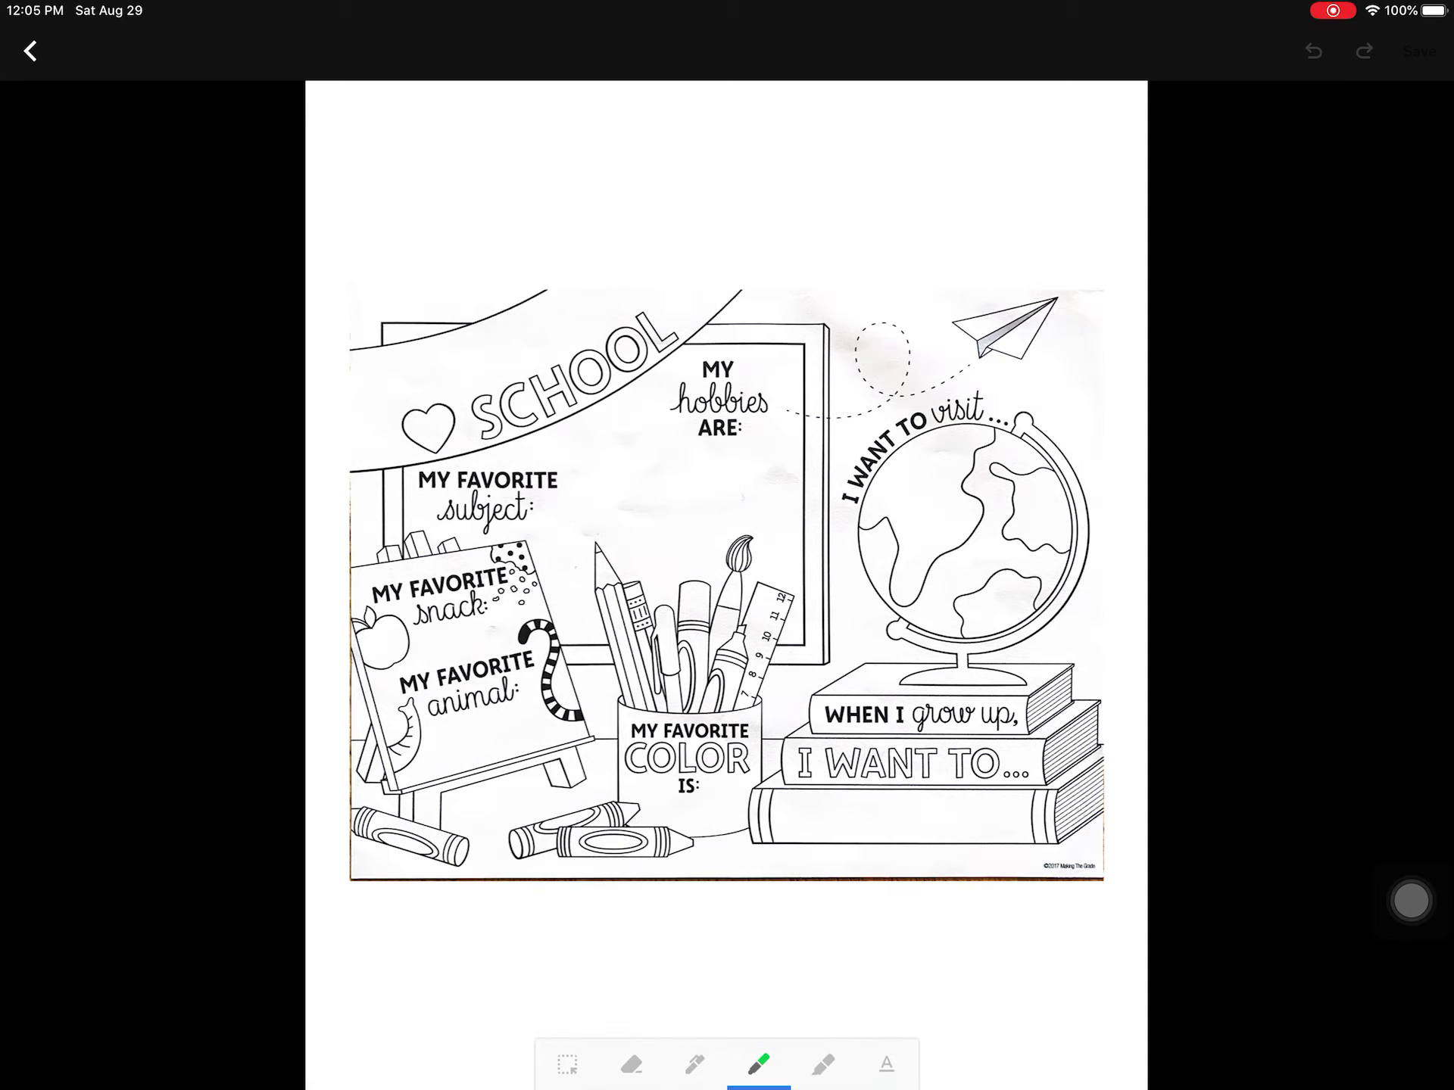
left_click(758, 1065)
left_click_drag(642, 415, 784, 532)
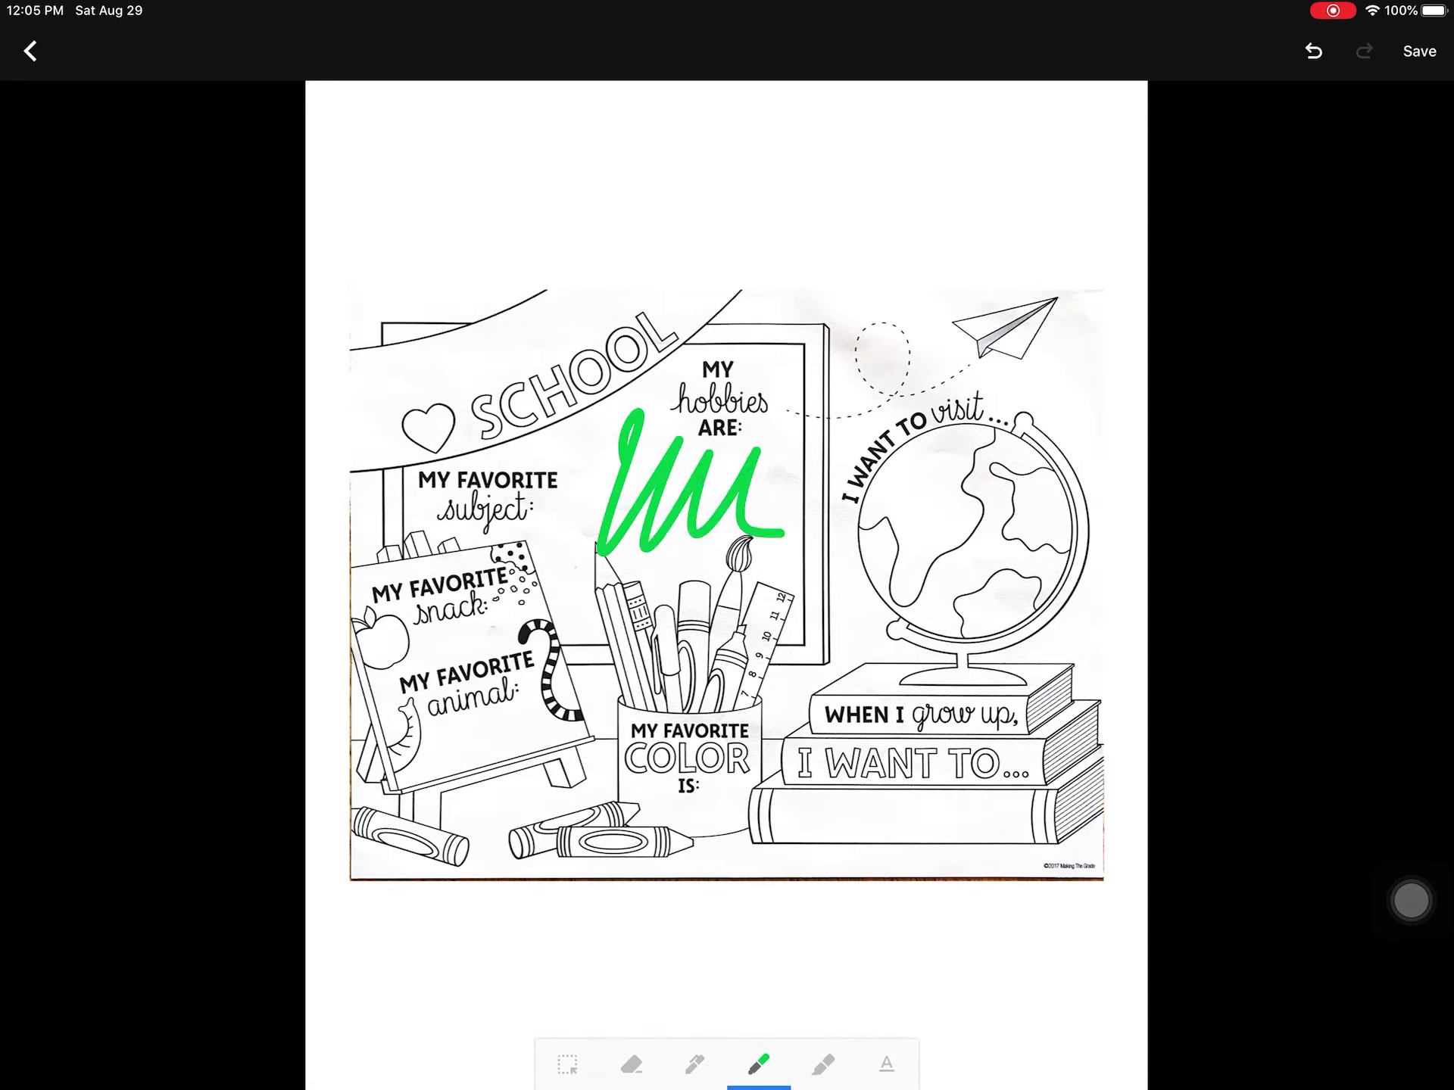
Shade the globe with purple highlighter and draw a red pen loop across the lower page.
left_click(823, 1065)
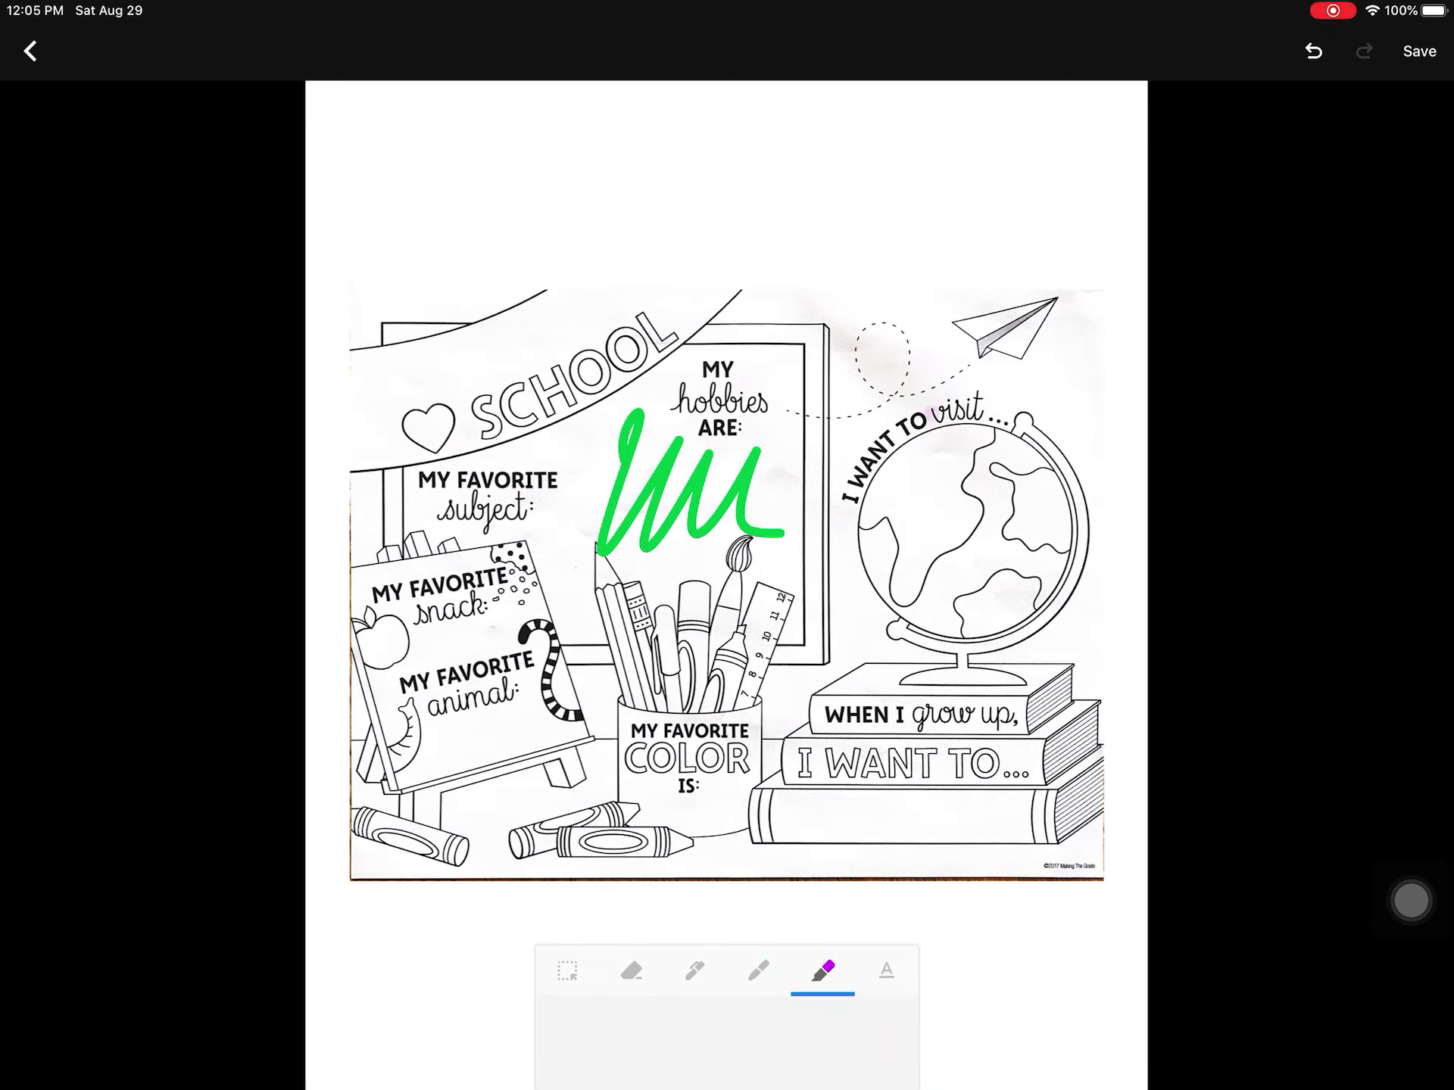
left_click_drag(841, 568, 1034, 659)
left_click(695, 1065)
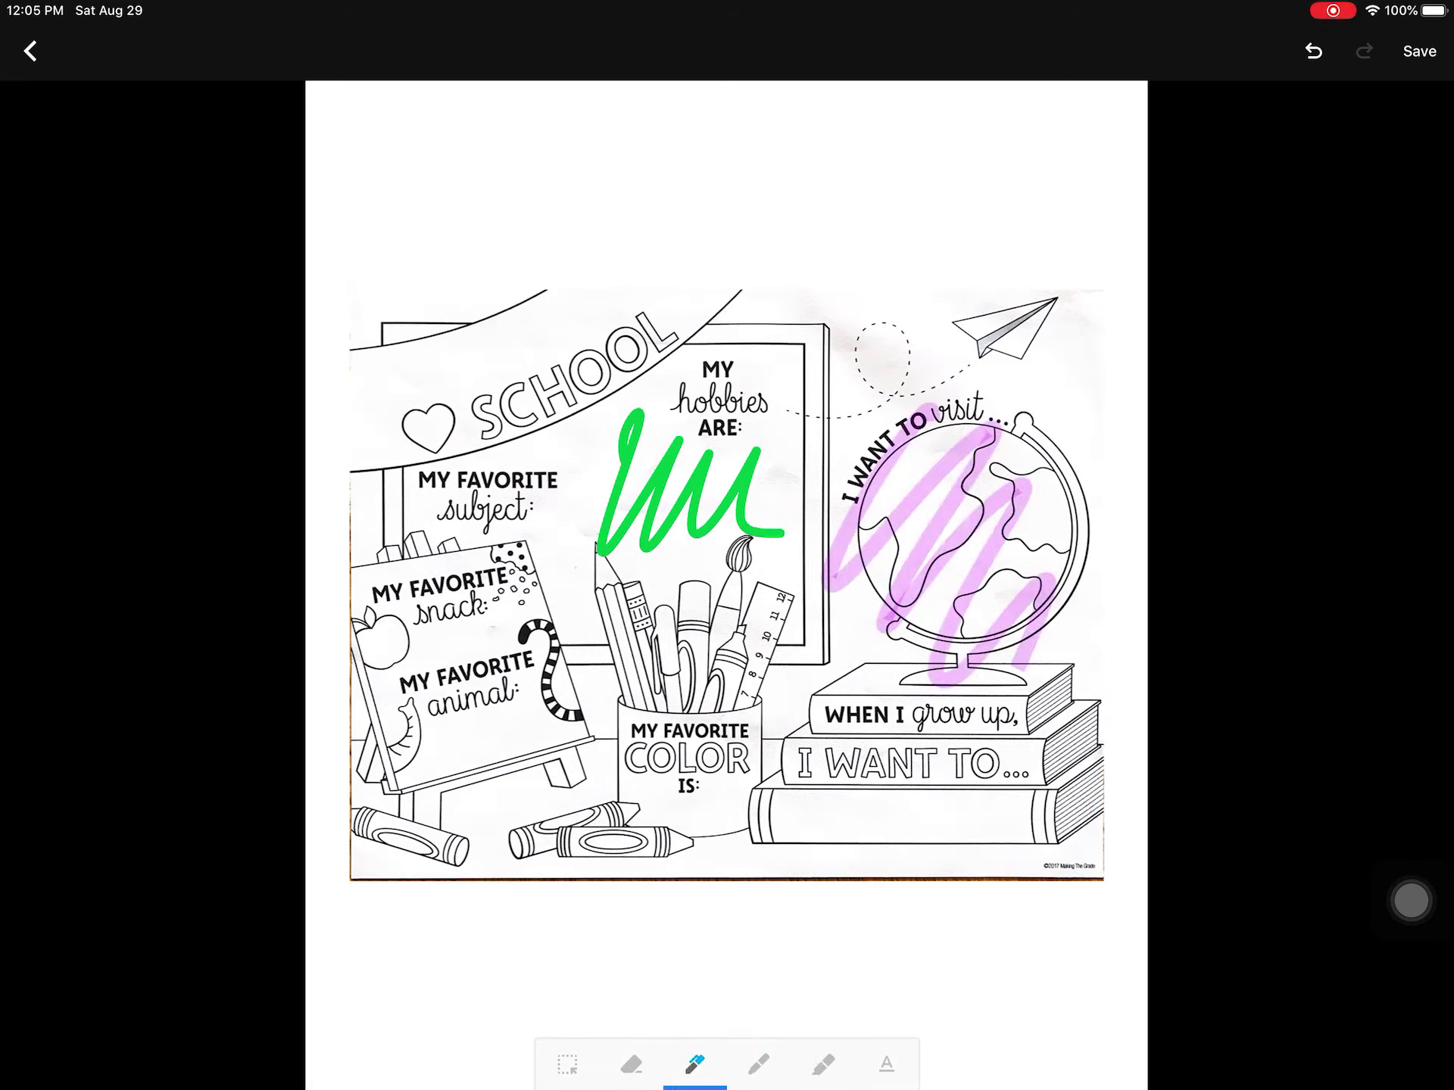
left_click(619, 1027)
mouse_move(446, 755)
left_mouse_down()
mouse_move(506, 809)
mouse_move(750, 750)
mouse_move(915, 738)
left_mouse_up()
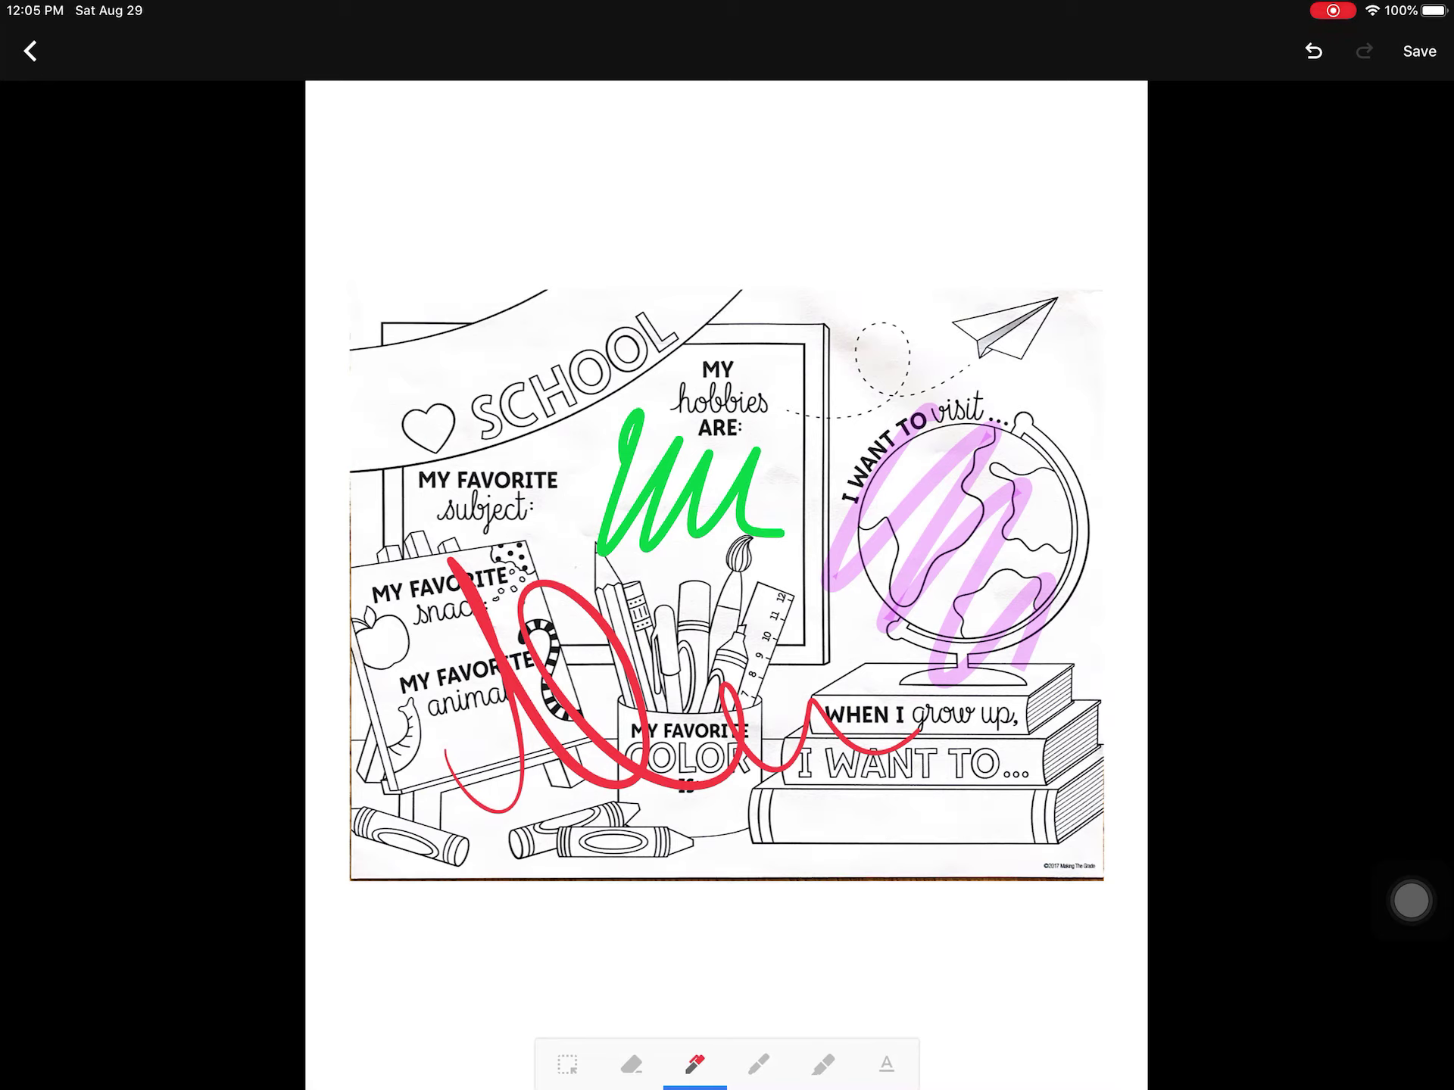
mouse_move(1411, 900)
left_mouse_down()
mouse_move(642, 646)
mouse_move(1410, 889)
mouse_move(1411, 606)
left_mouse_up()
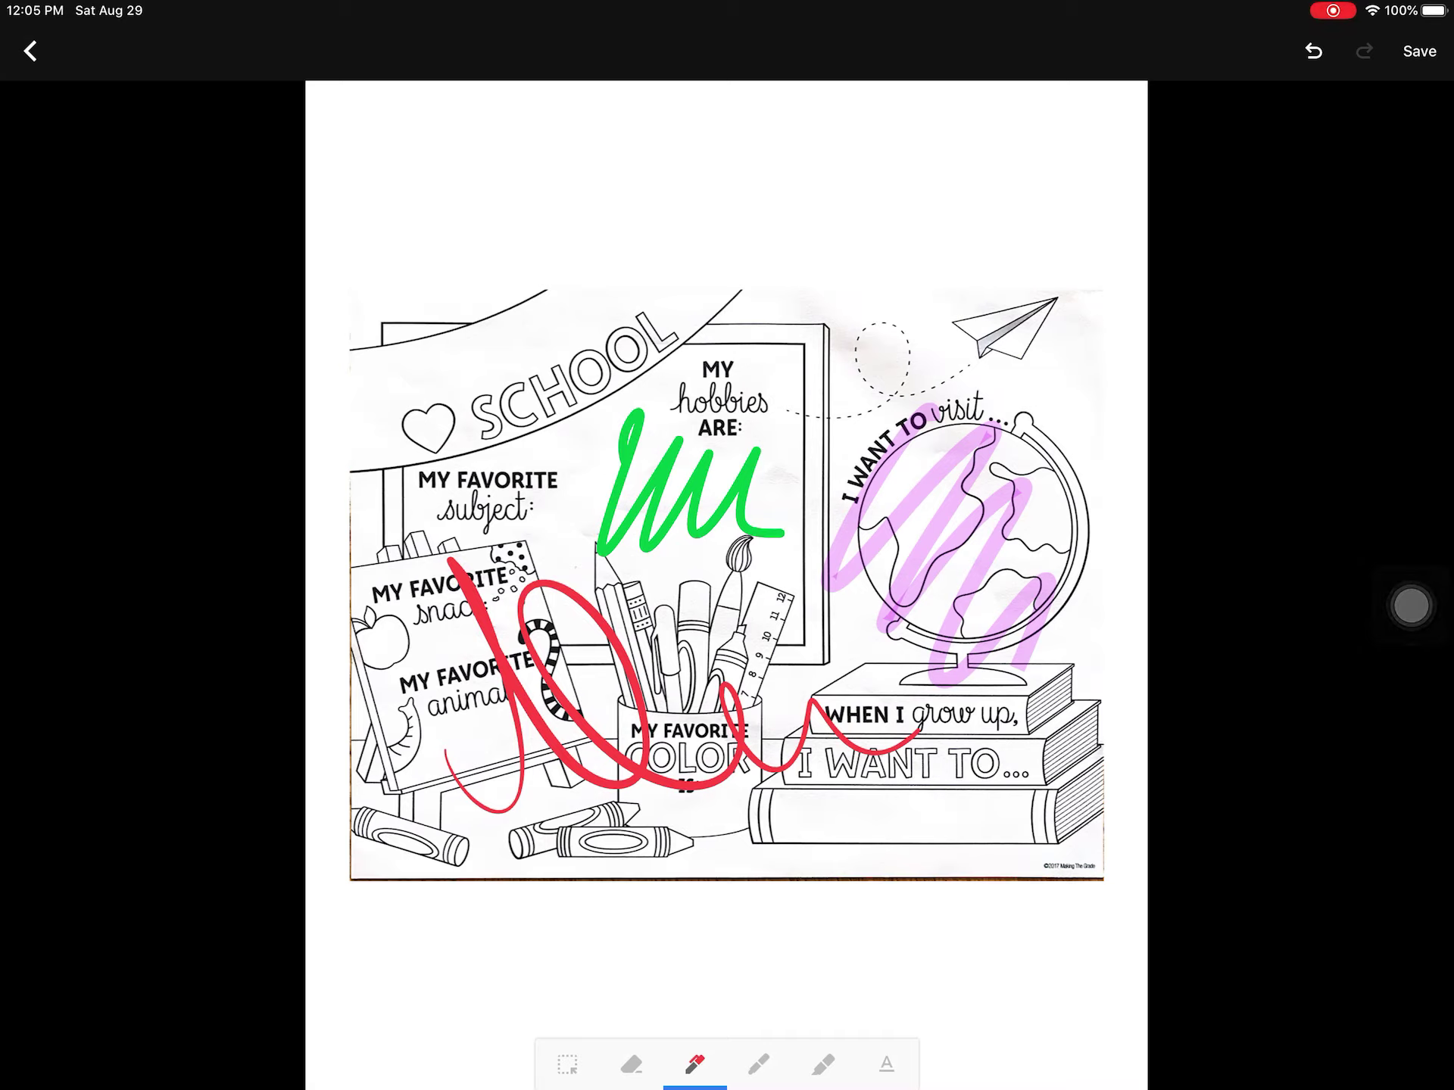
Save the annotated coloring page and wait for 'Document saved'.
left_click_drag(1411, 606, 1410, 259)
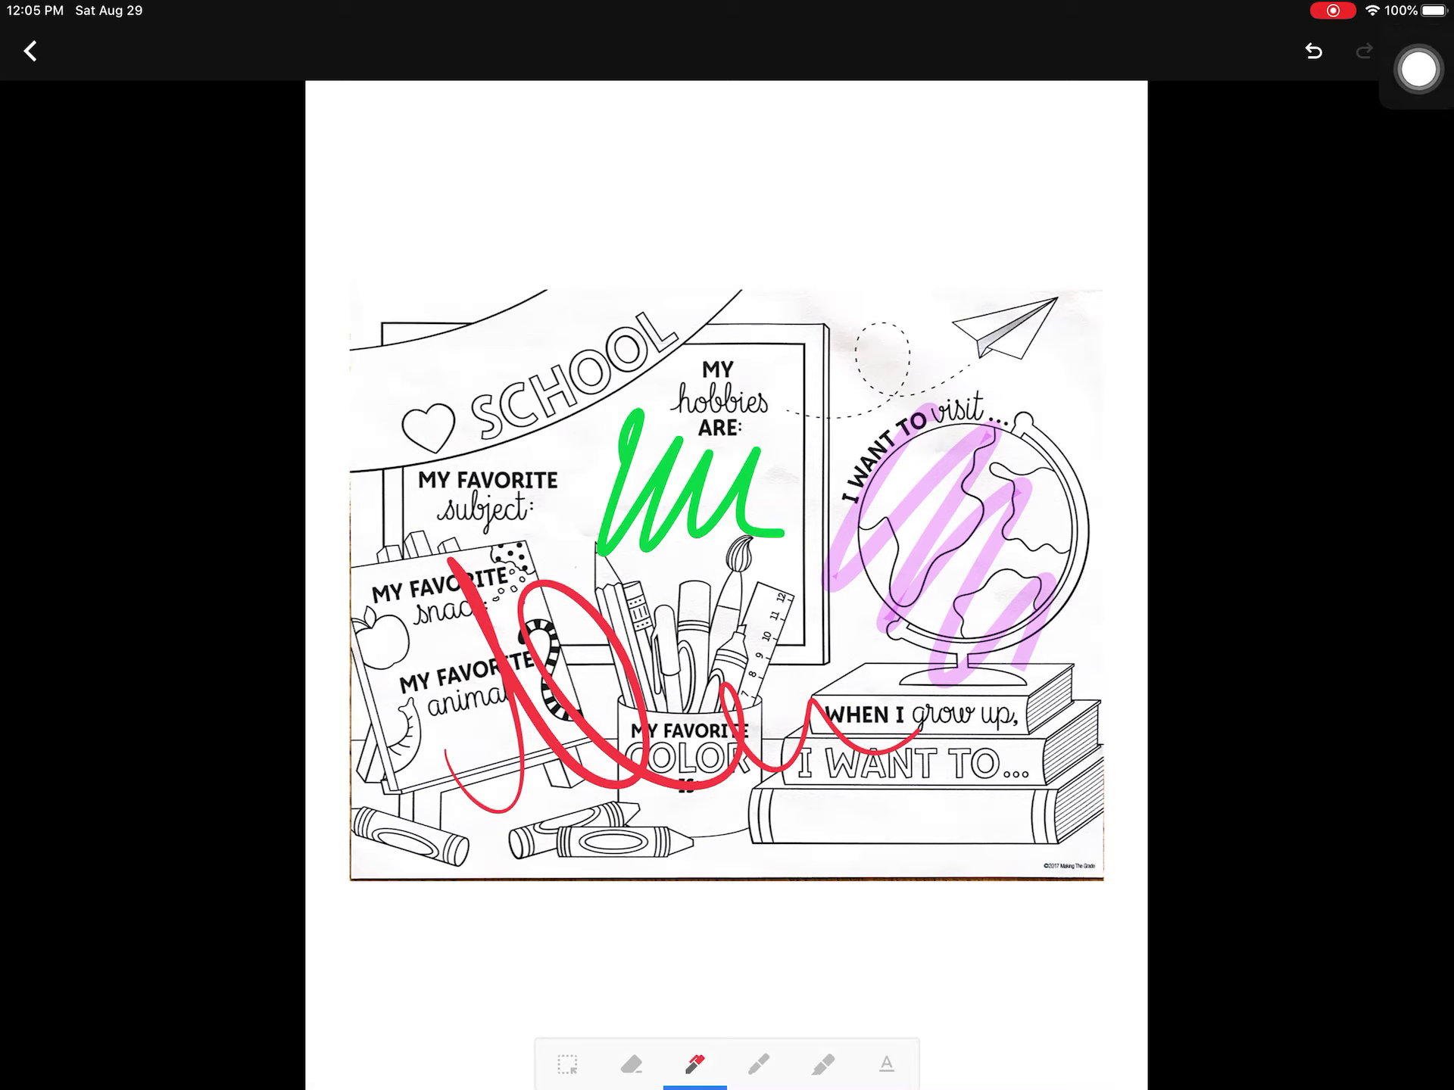
left_click(1421, 51)
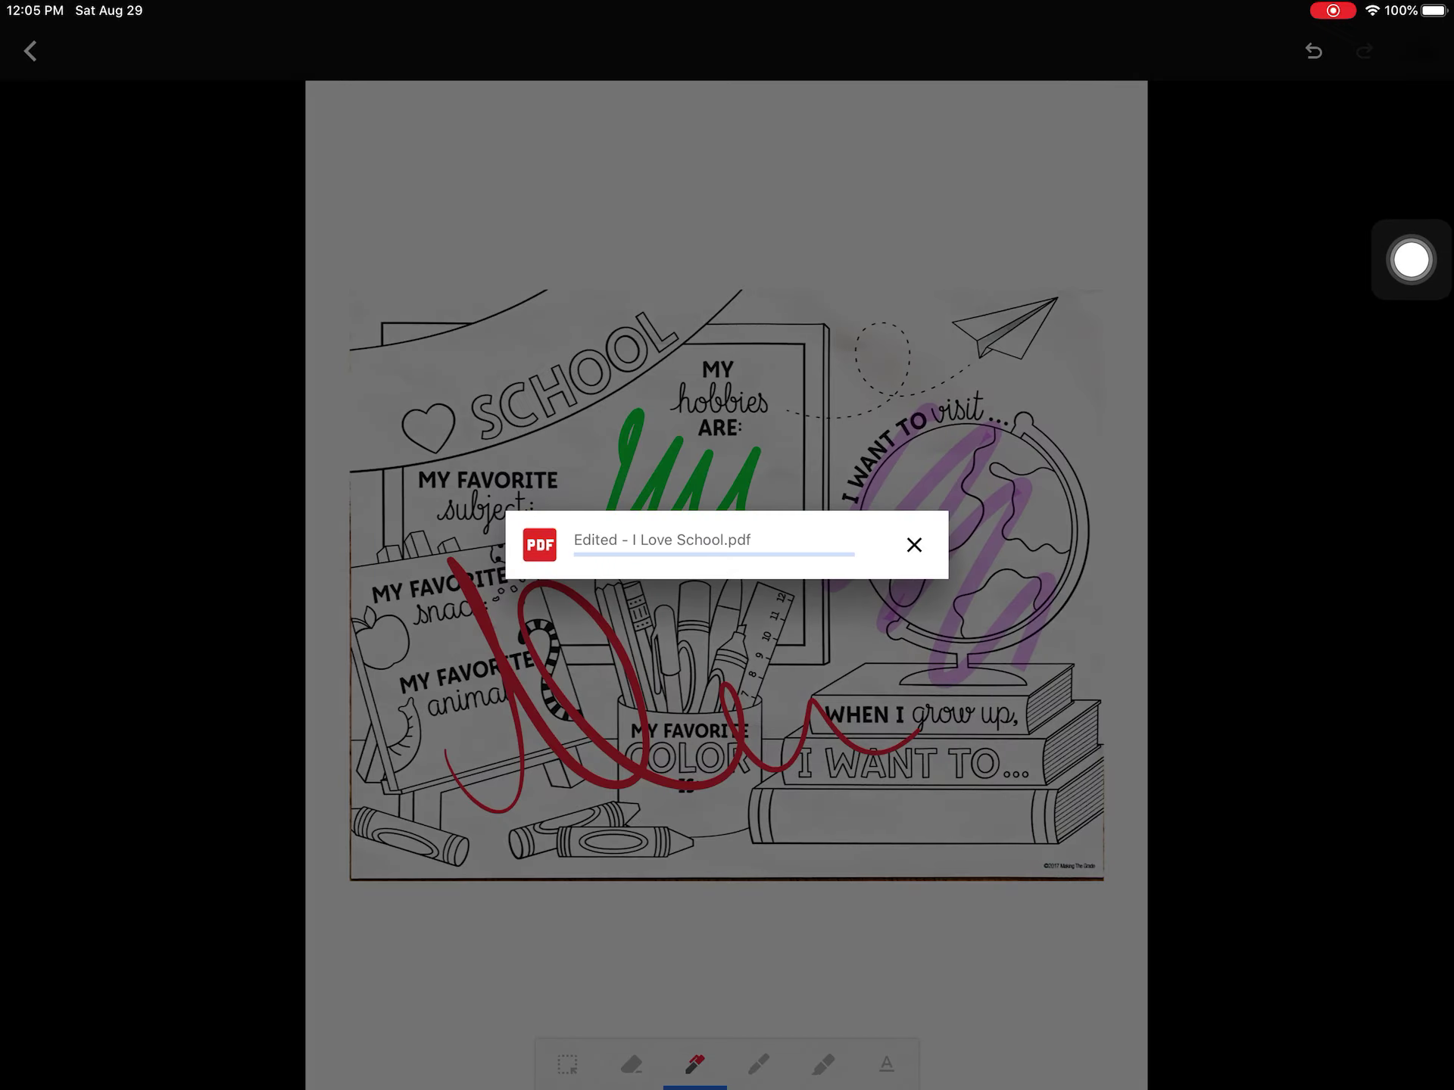
left_click_drag(1412, 259, 43, 568)
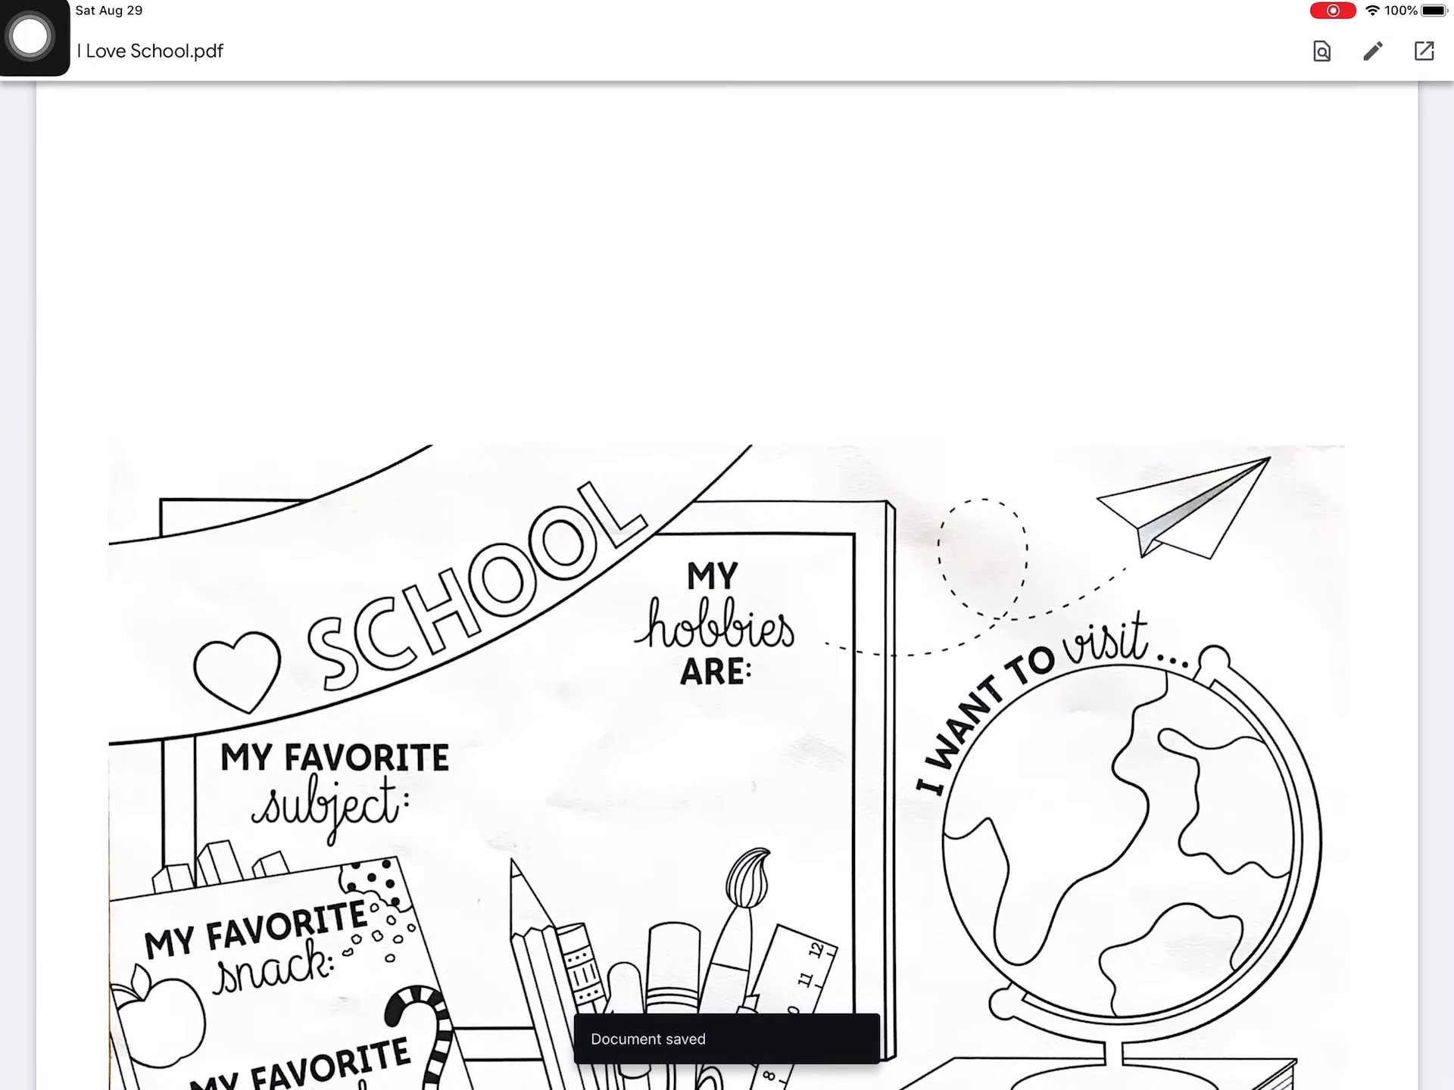
scroll(728, 569, "down", 5)
scroll(727, 567, "up", 5)
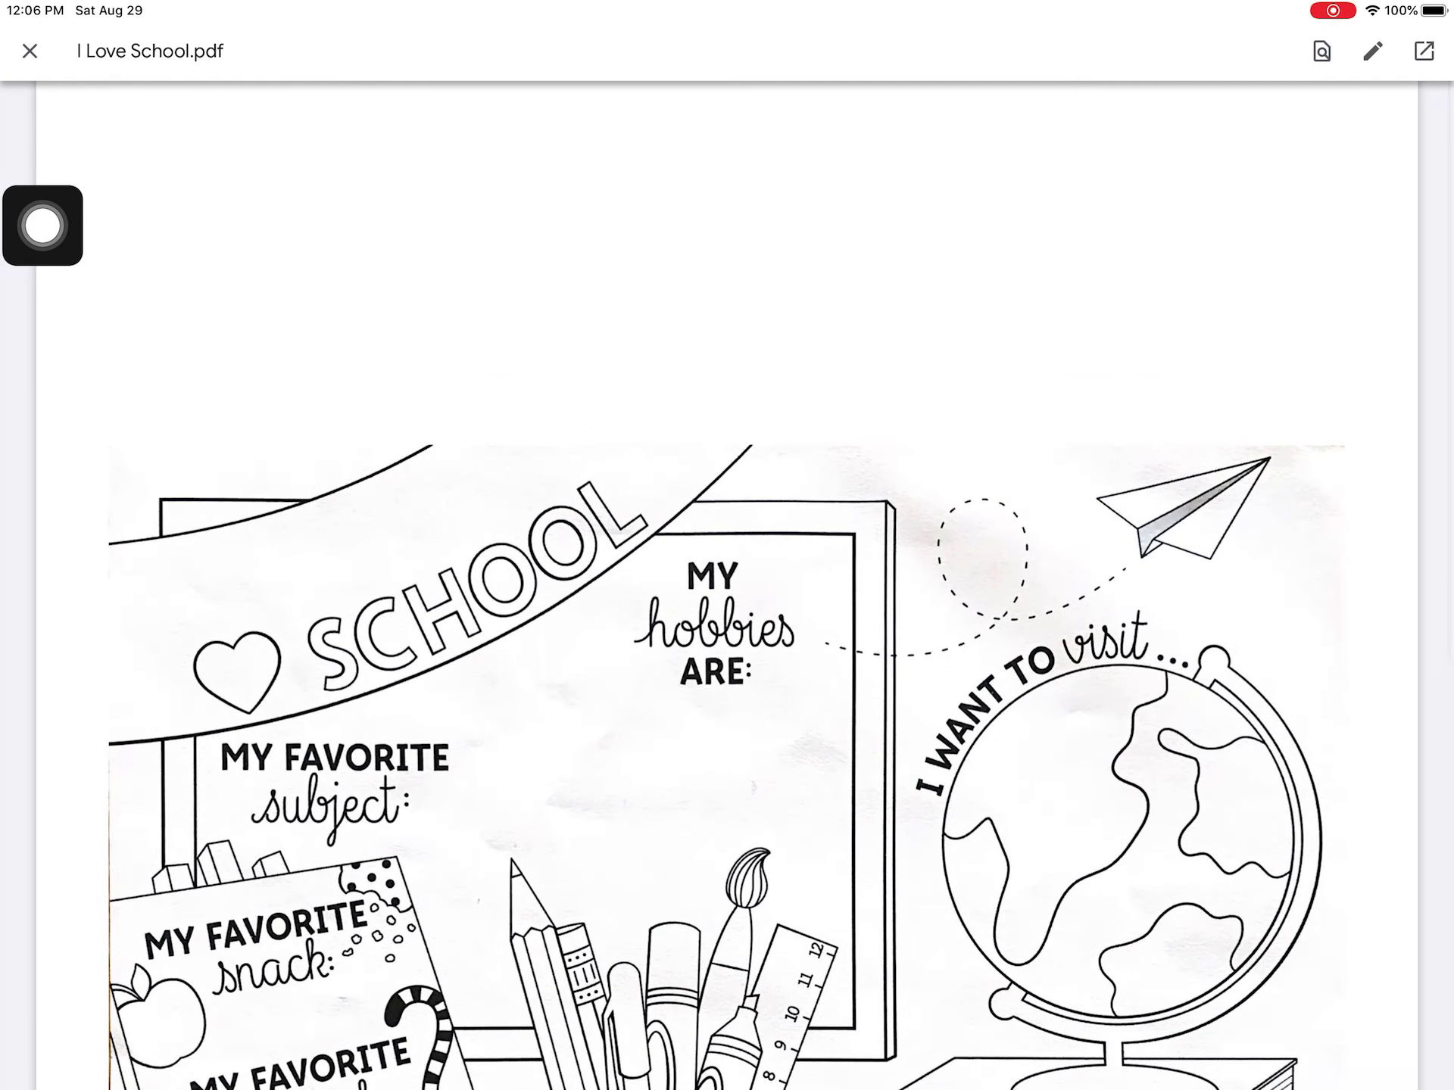
left_click_drag(41, 226, 63, 207)
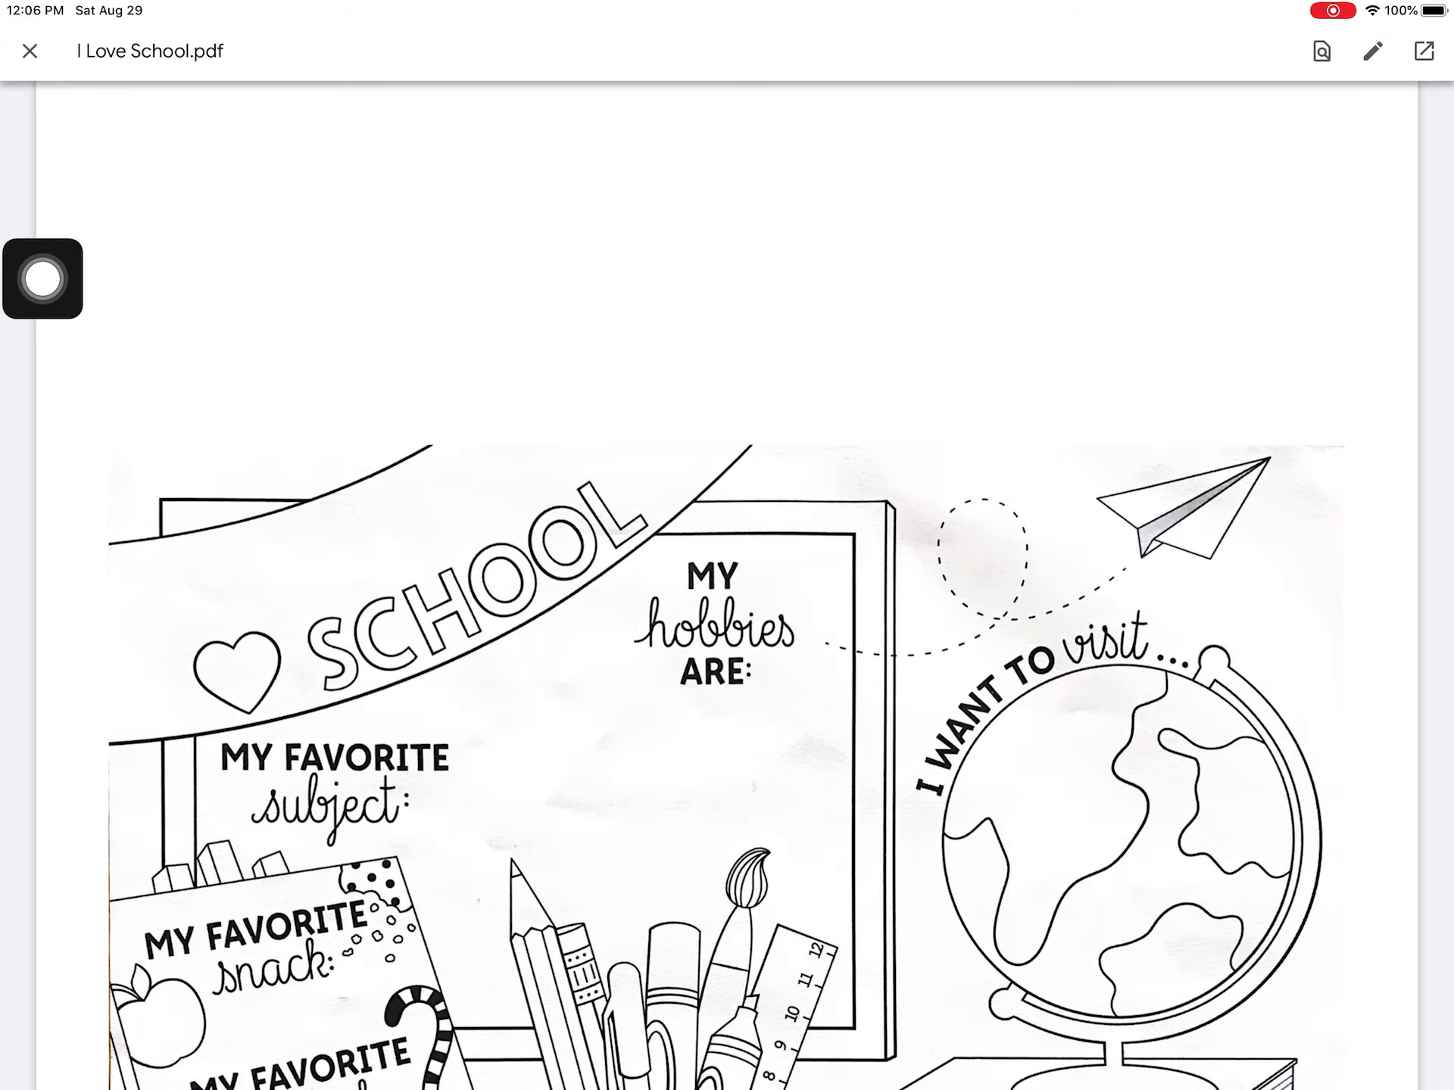
Close the PDF viewer and expand the Your work section with the edited PDF.
left_click(30, 52)
left_click_drag(42, 278, 405, 1048)
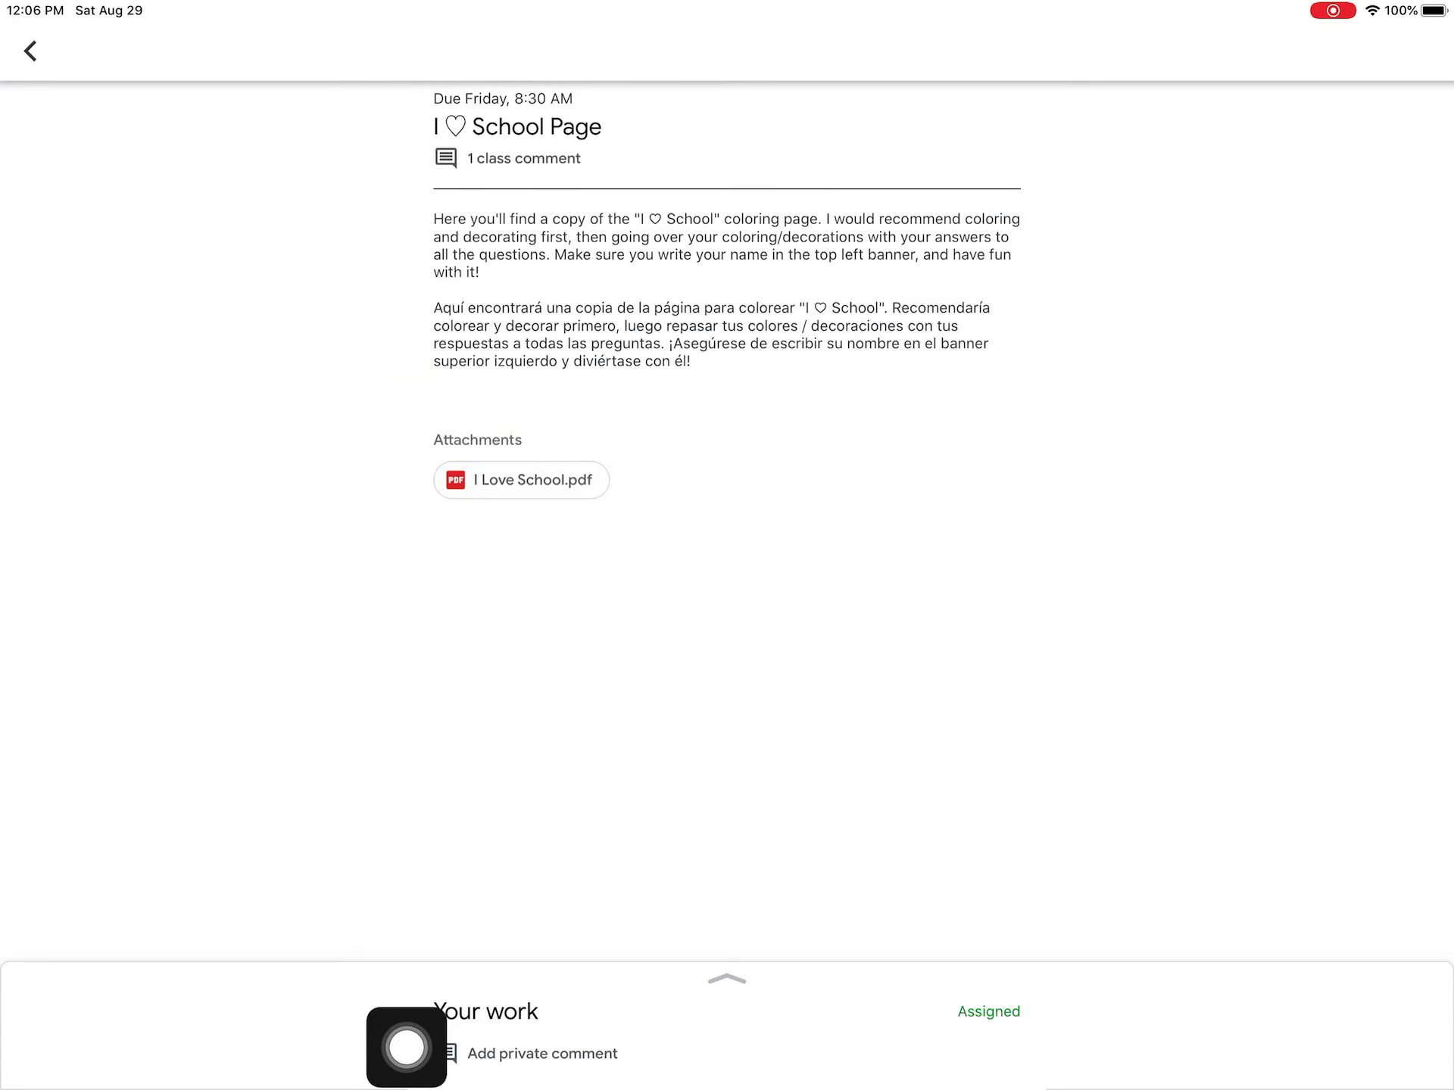
left_click(485, 1011)
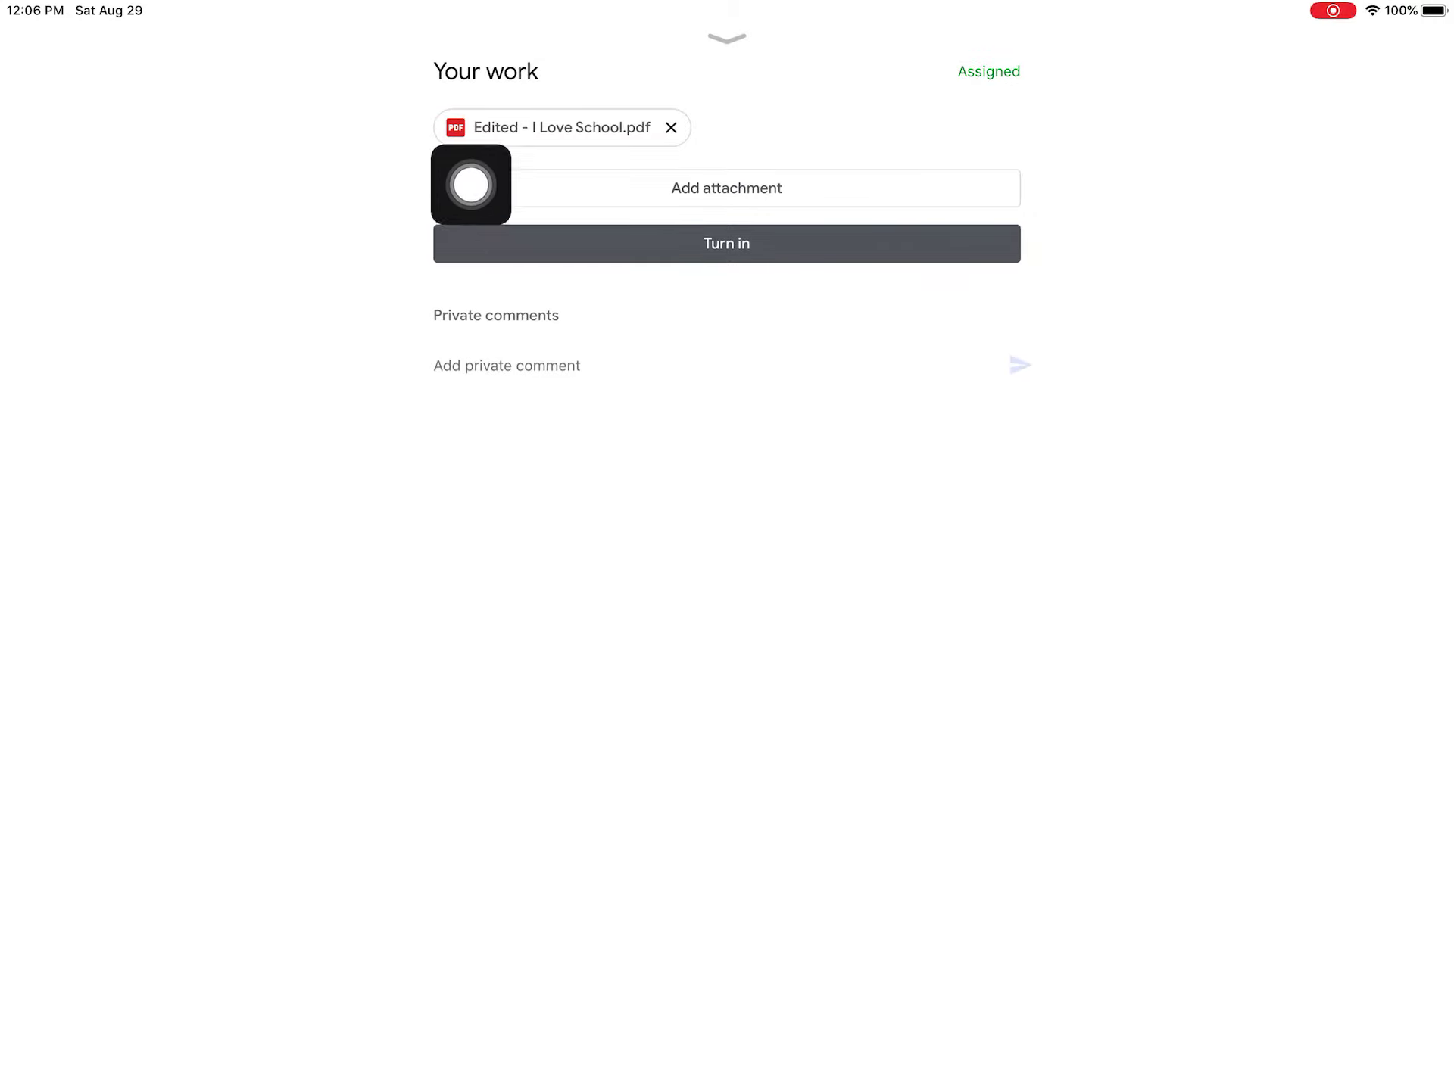
left_click_drag(471, 184, 1411, 203)
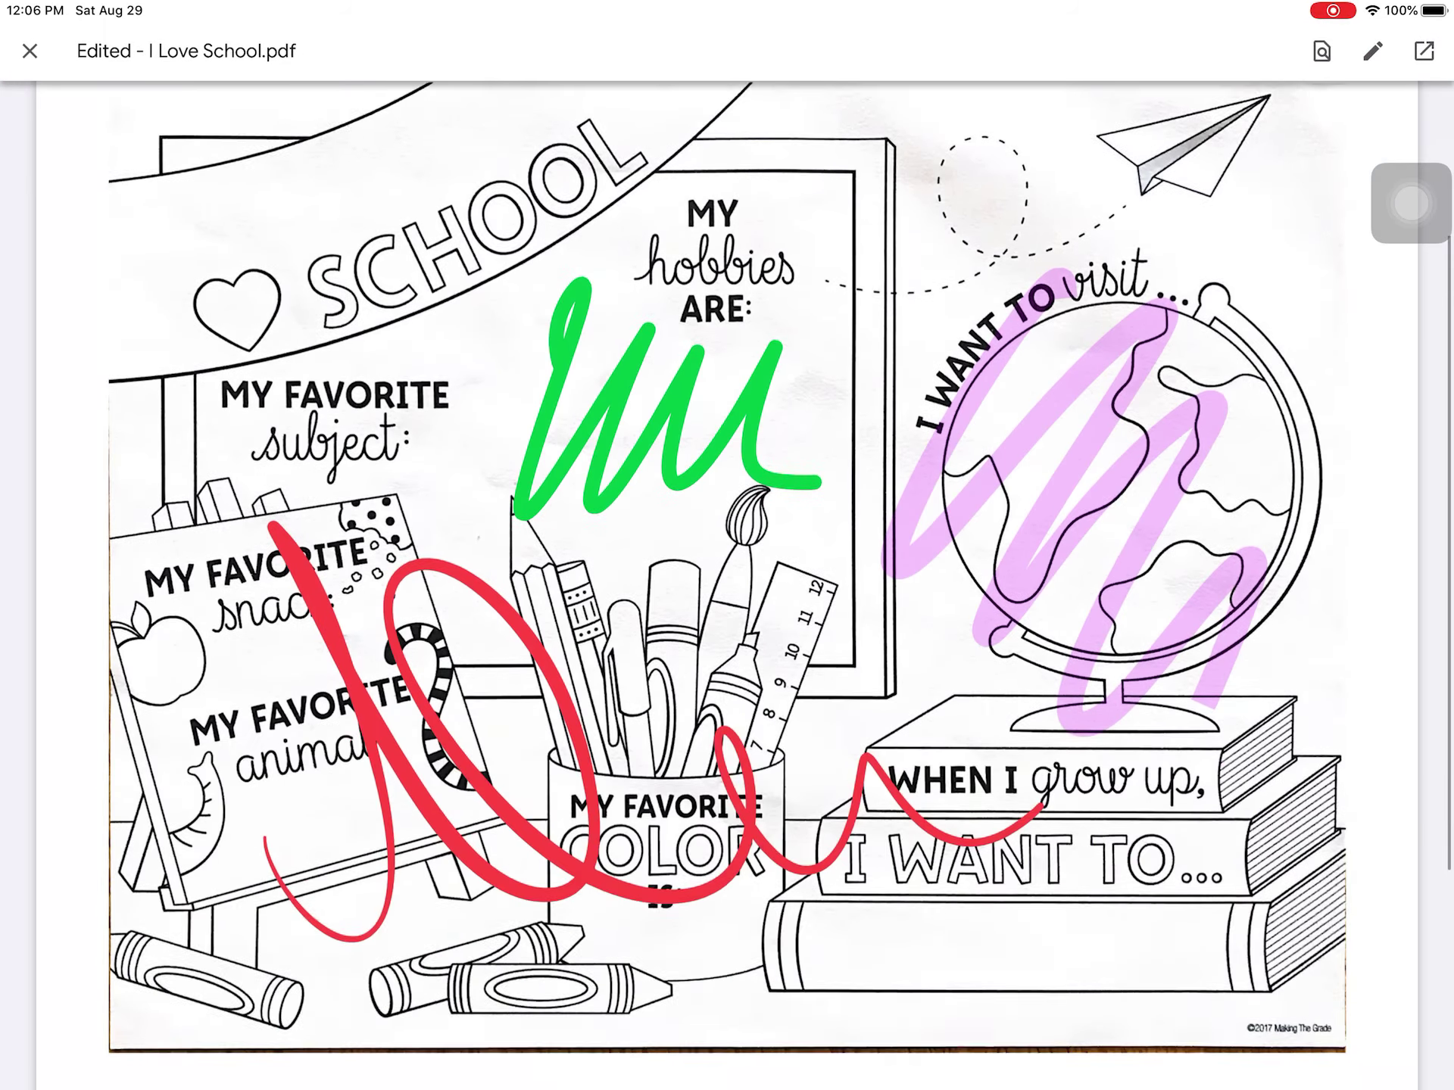
scroll(727, 683, "up", 5)
left_click(30, 50)
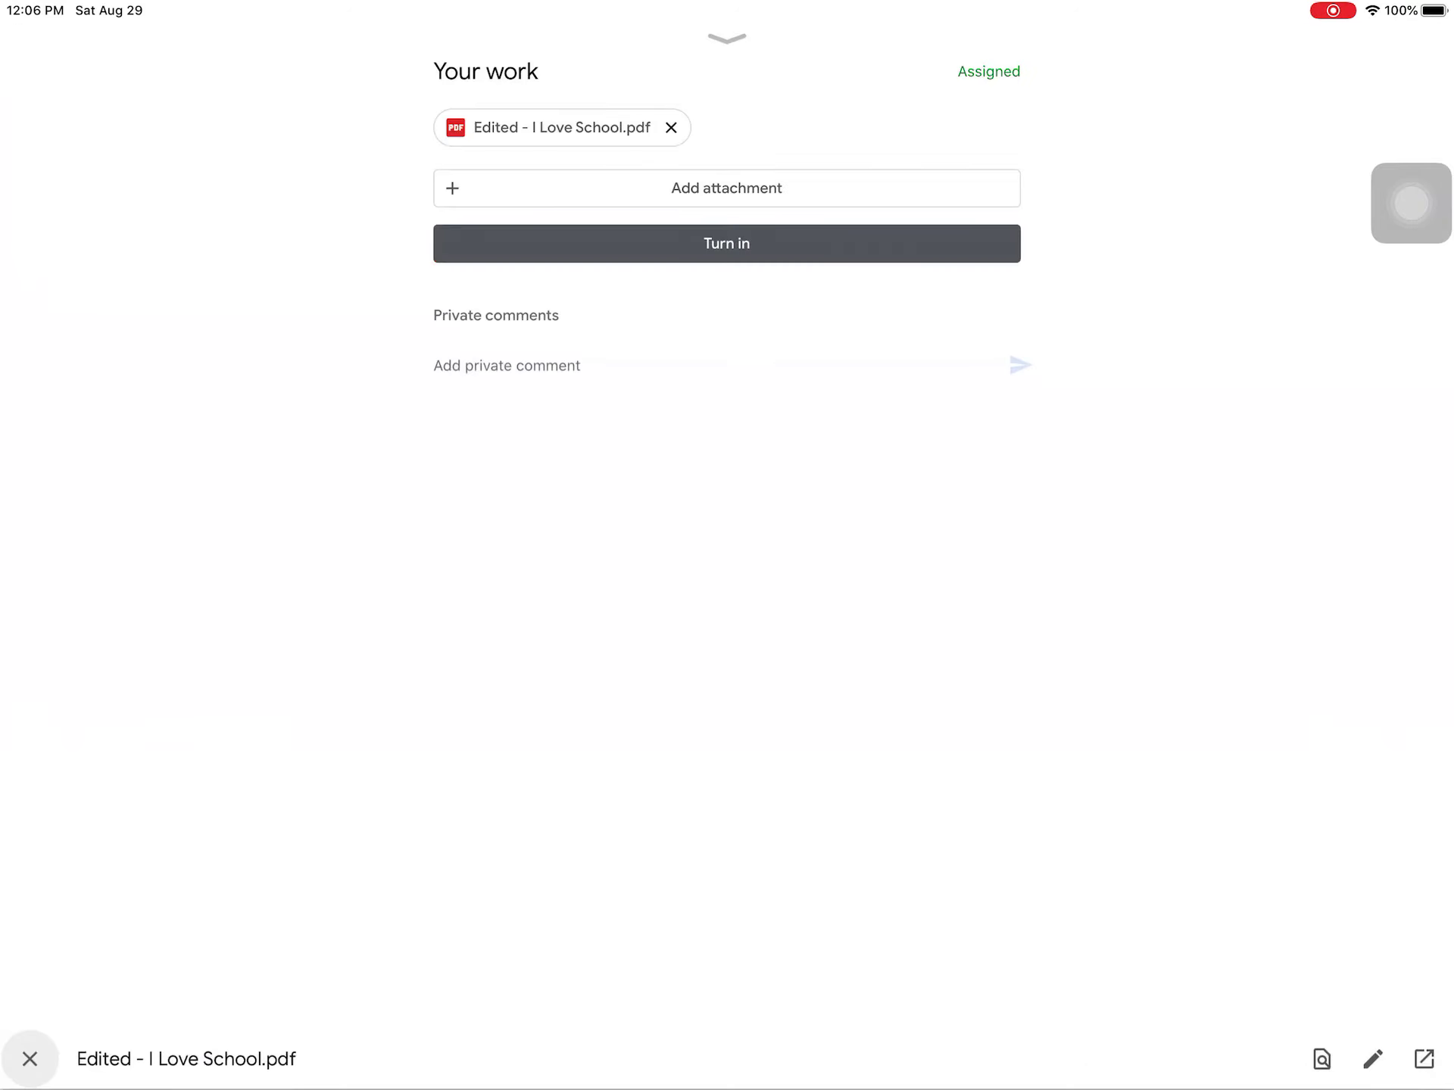
Turn in the assignment and confirm the submission.
left_click_drag(1411, 203, 704, 251)
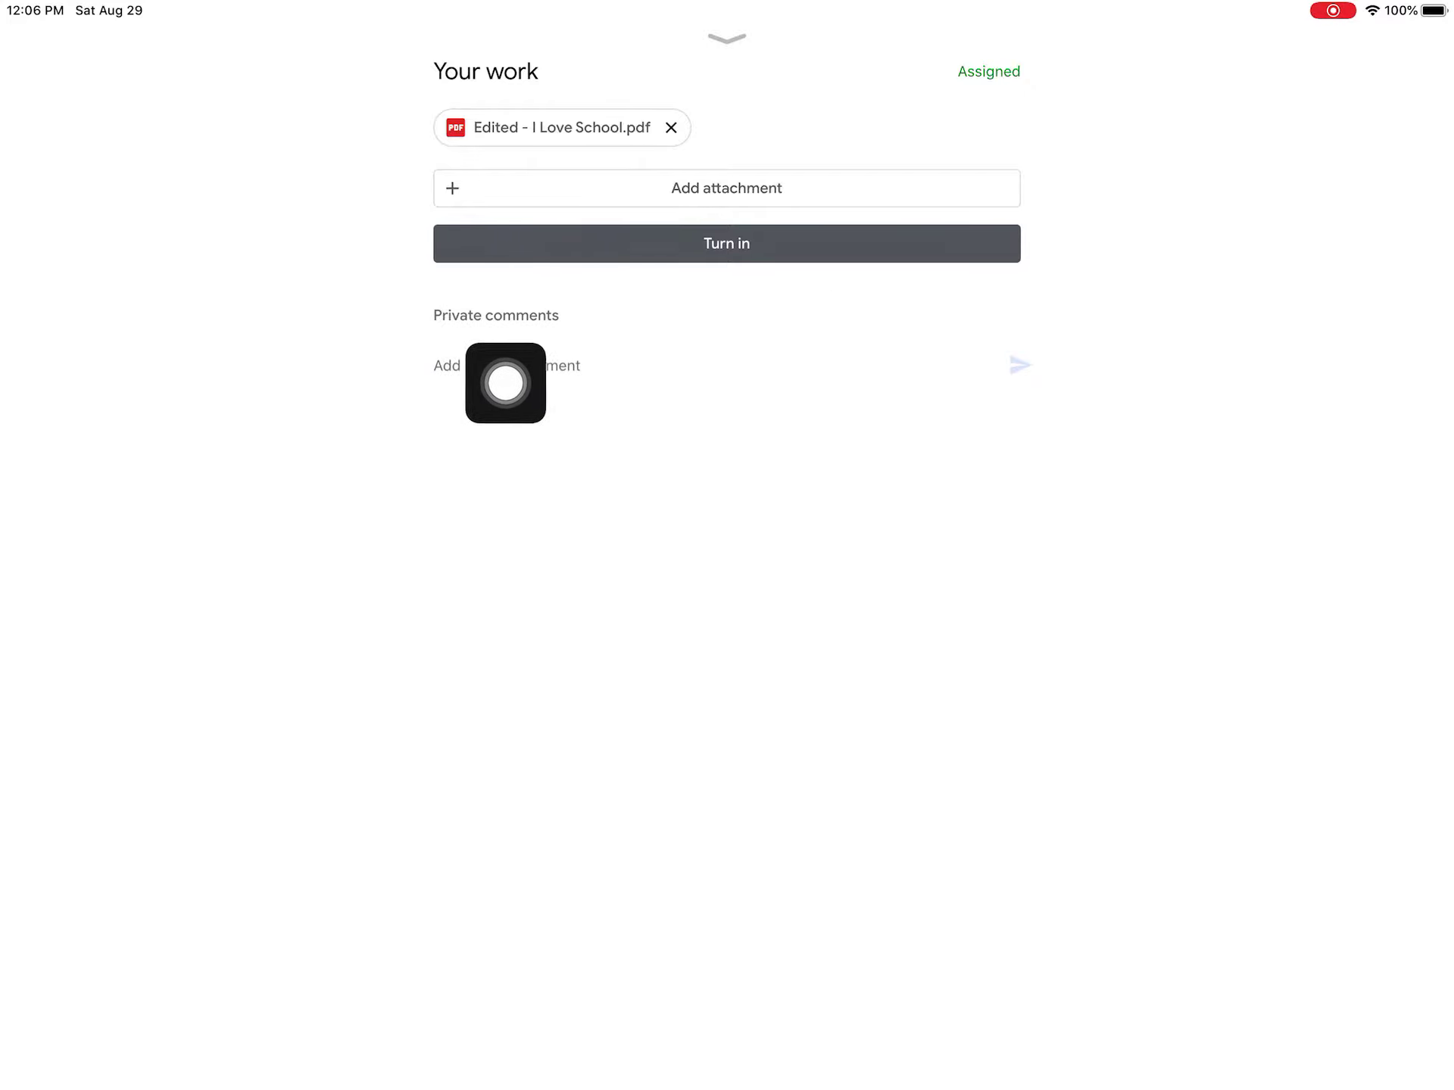
left_click(750, 243)
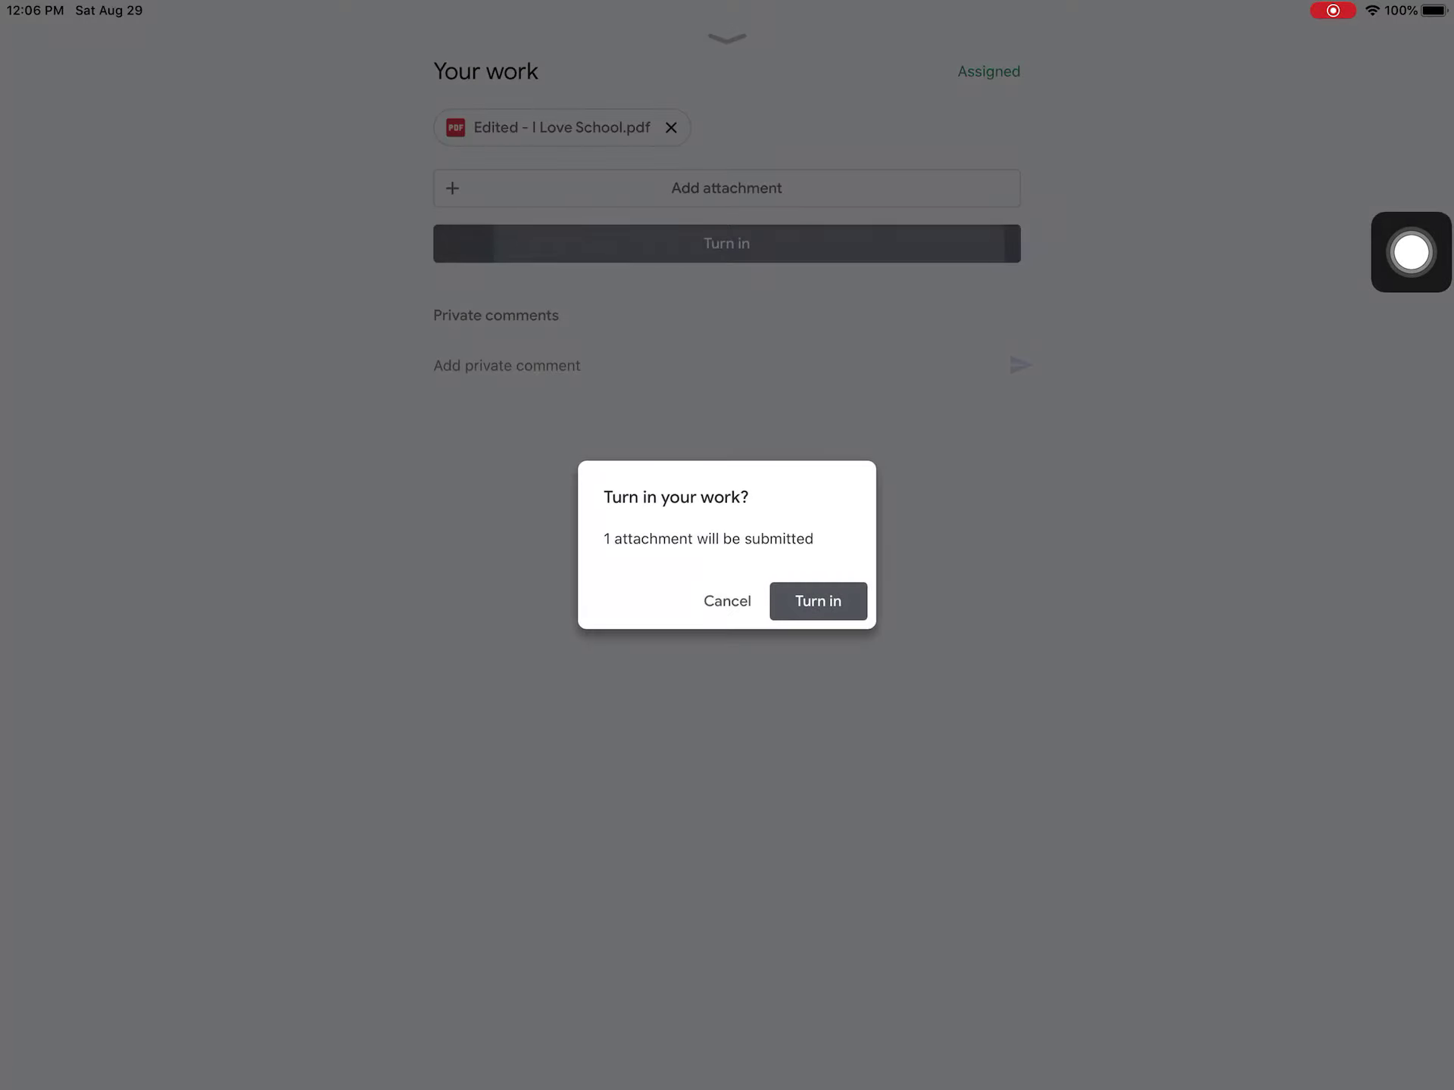
left_click(819, 602)
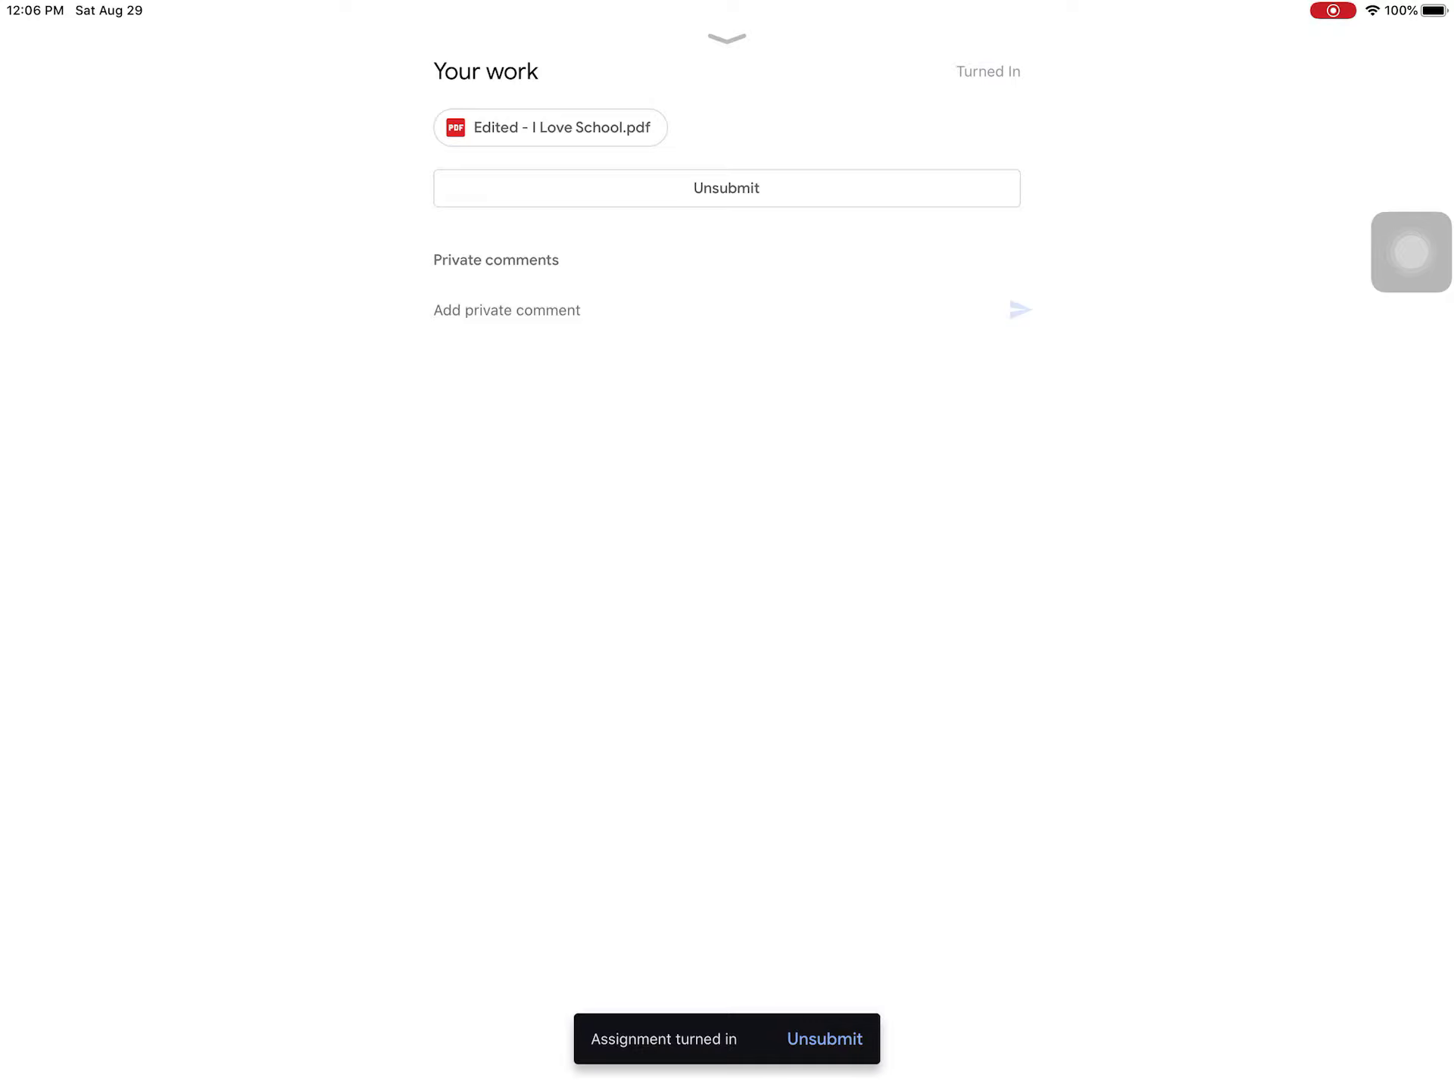
left_click_drag(1411, 253, 1411, 298)
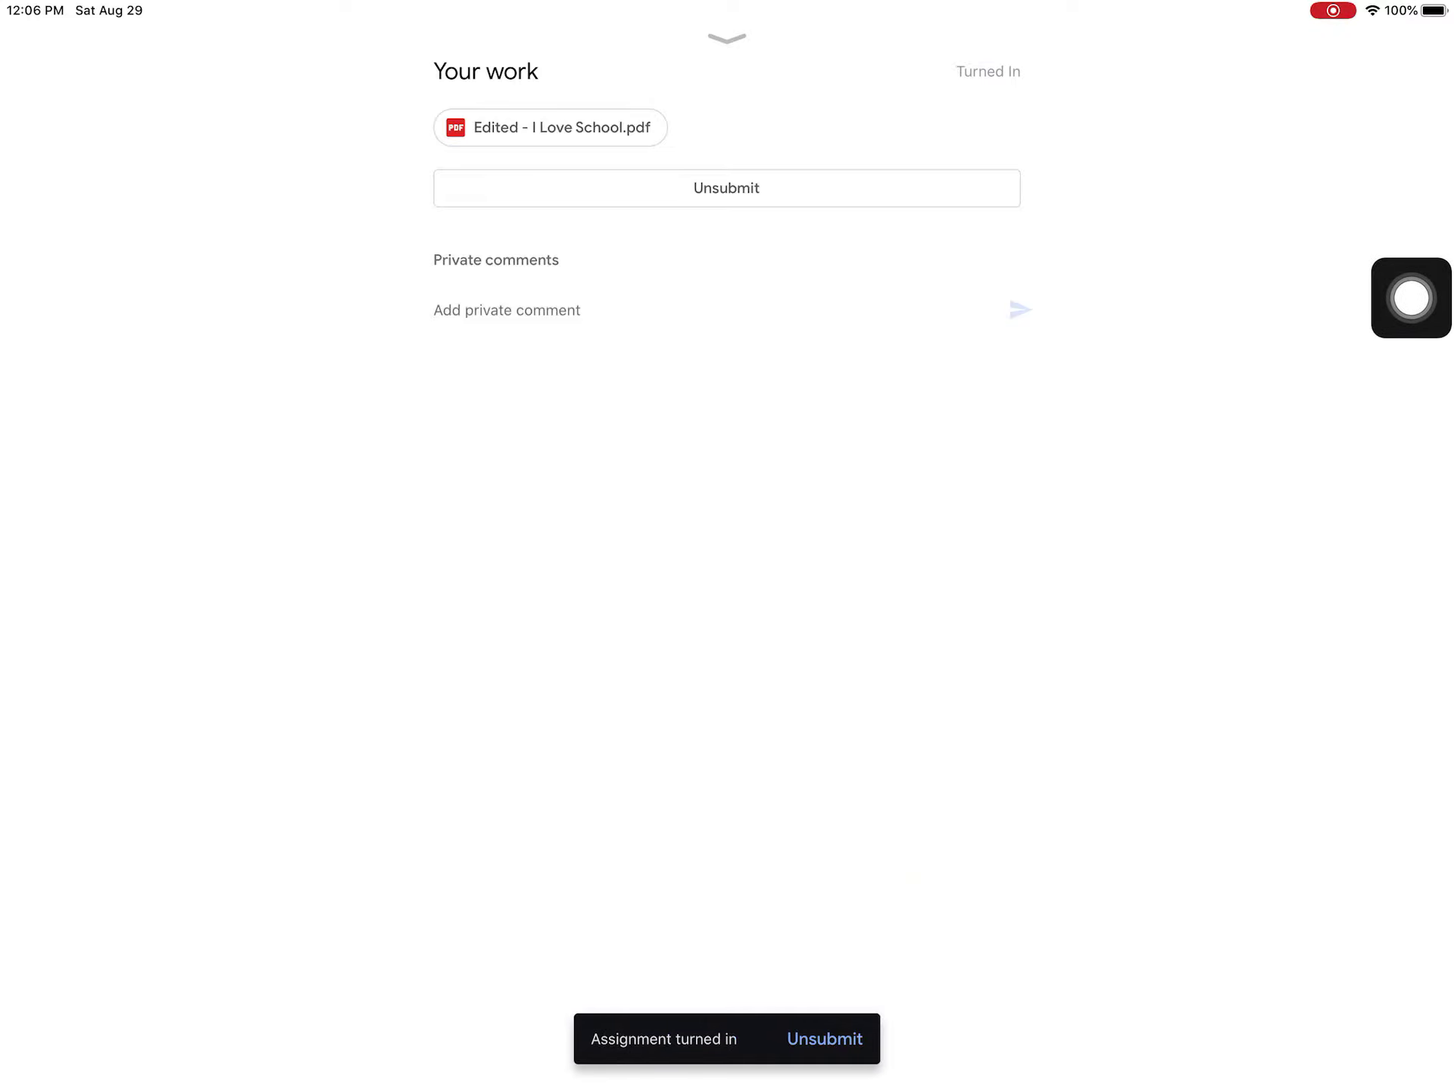
Unsubmit the assignment and confirm, returning it to Assigned.
left_click_drag(1410, 297, 1411, 195)
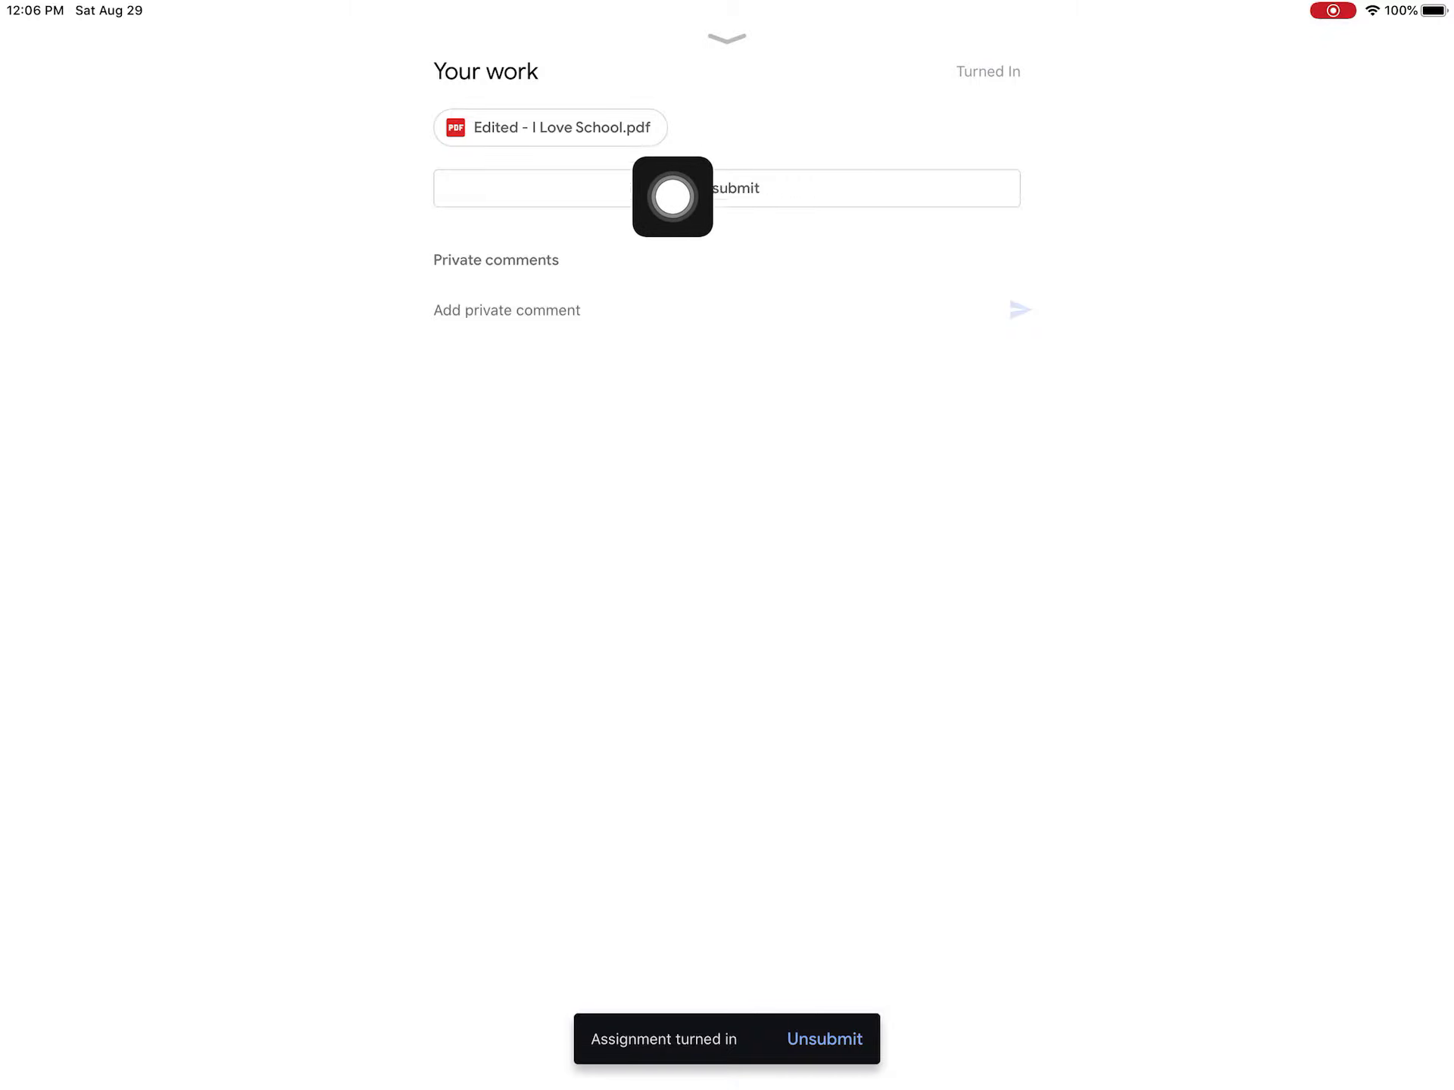
left_click(725, 188)
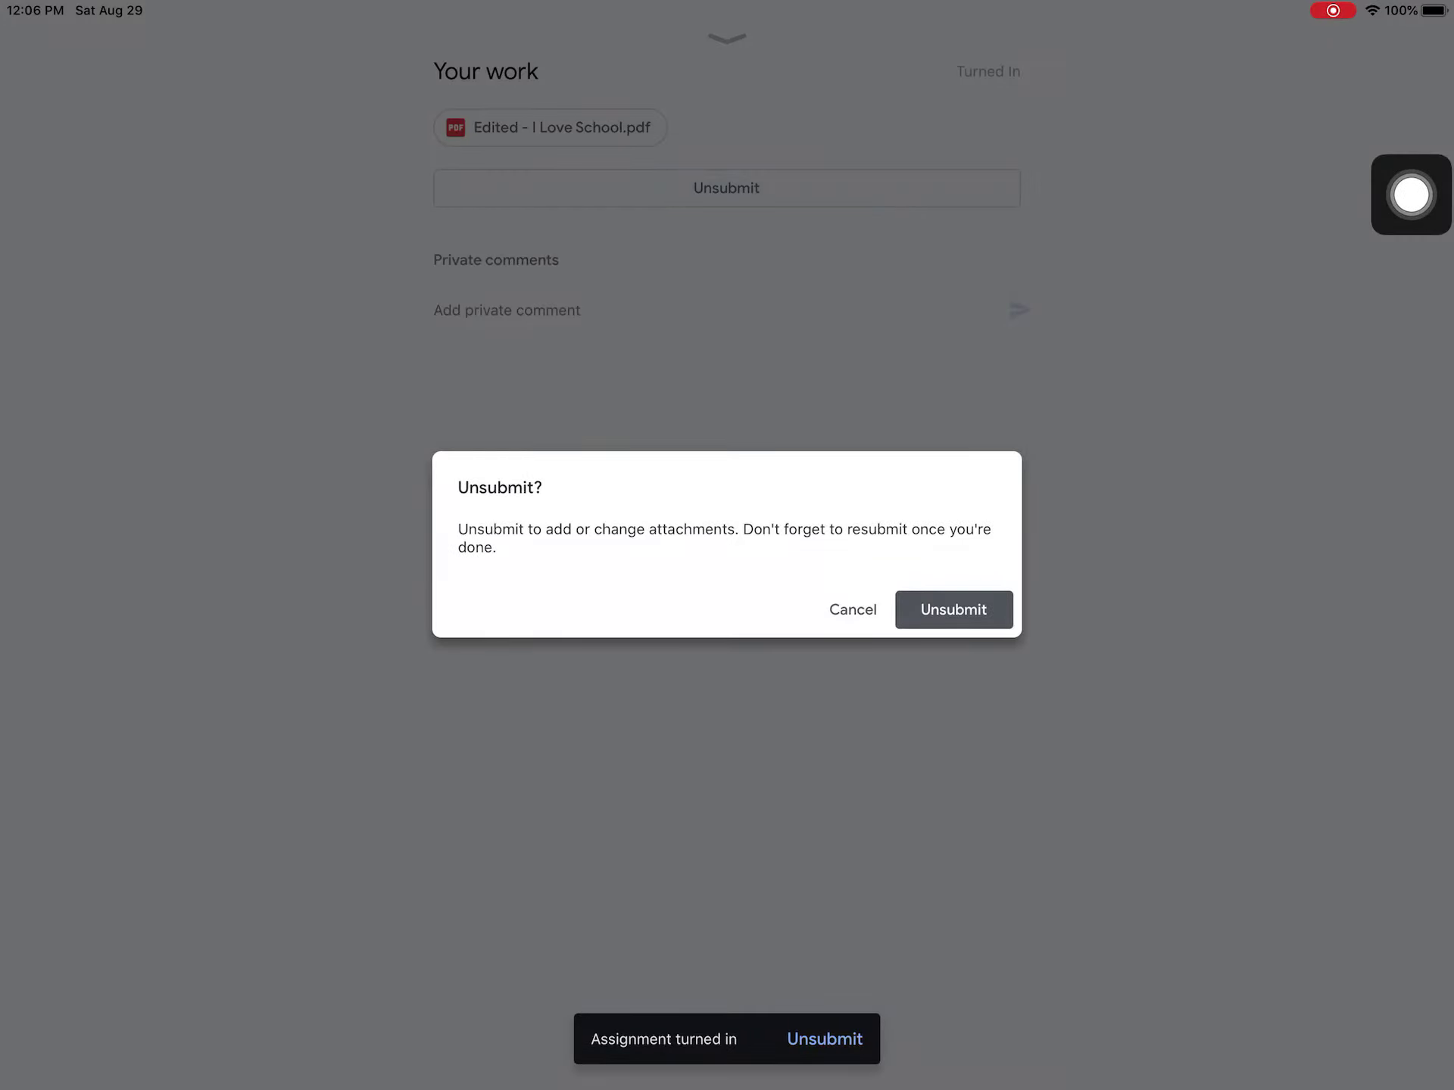
left_click(953, 609)
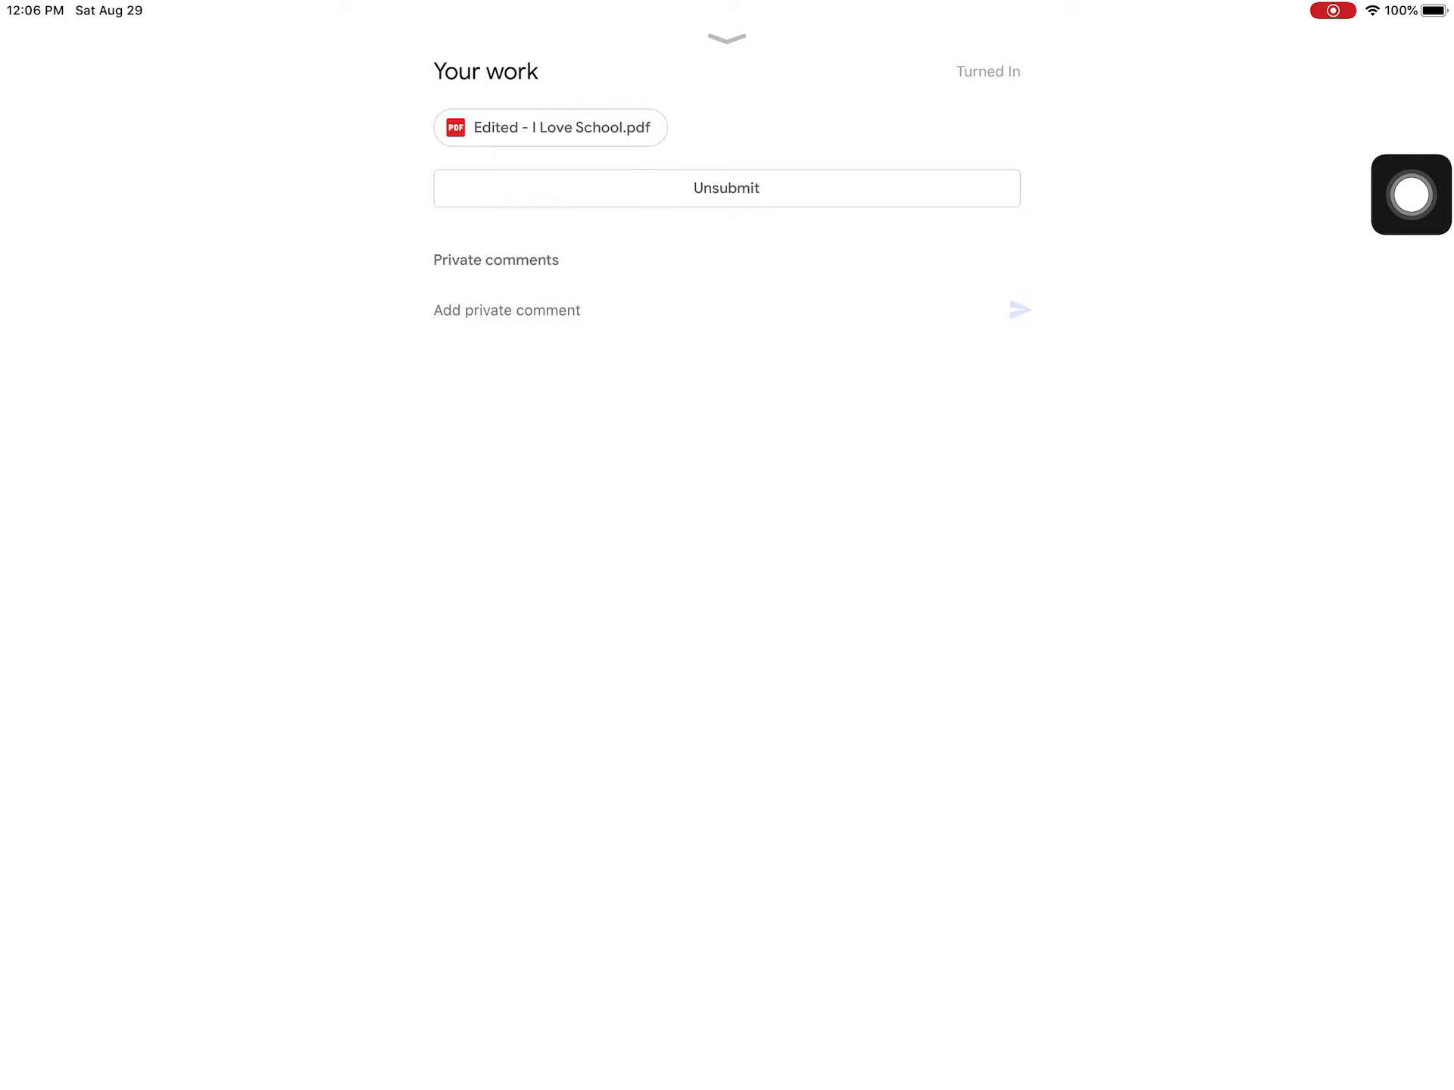
left_click_drag(1411, 196, 486, 130)
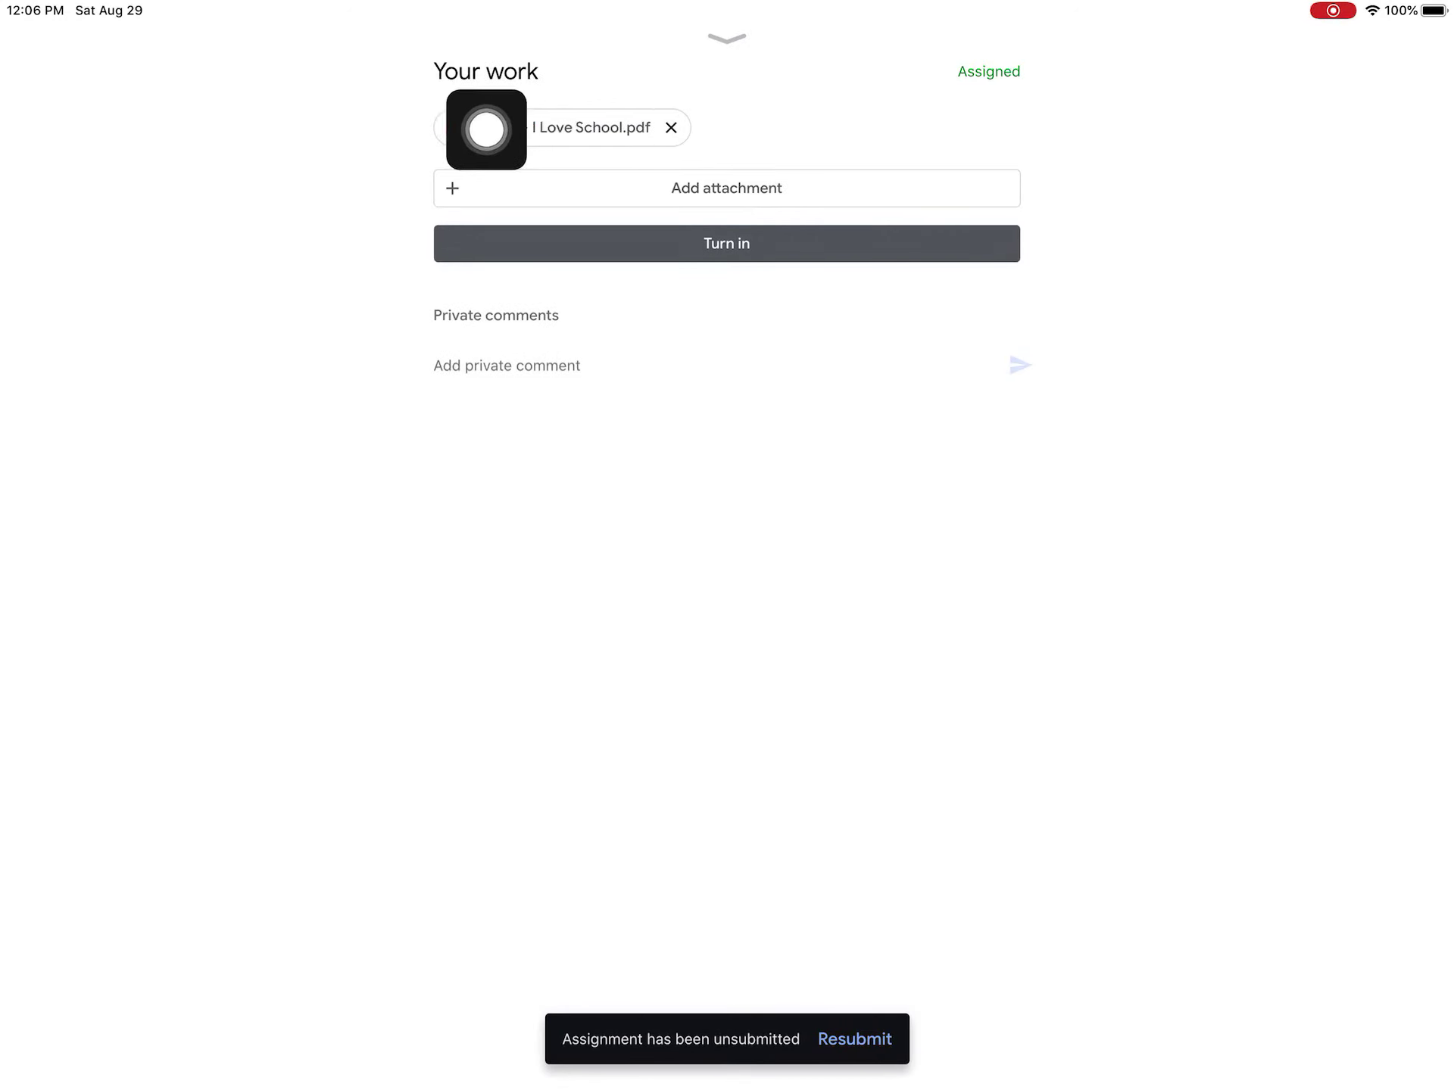
Reopen the attached Edited - I Love School.pdf in annotation mode.
left_click(591, 128)
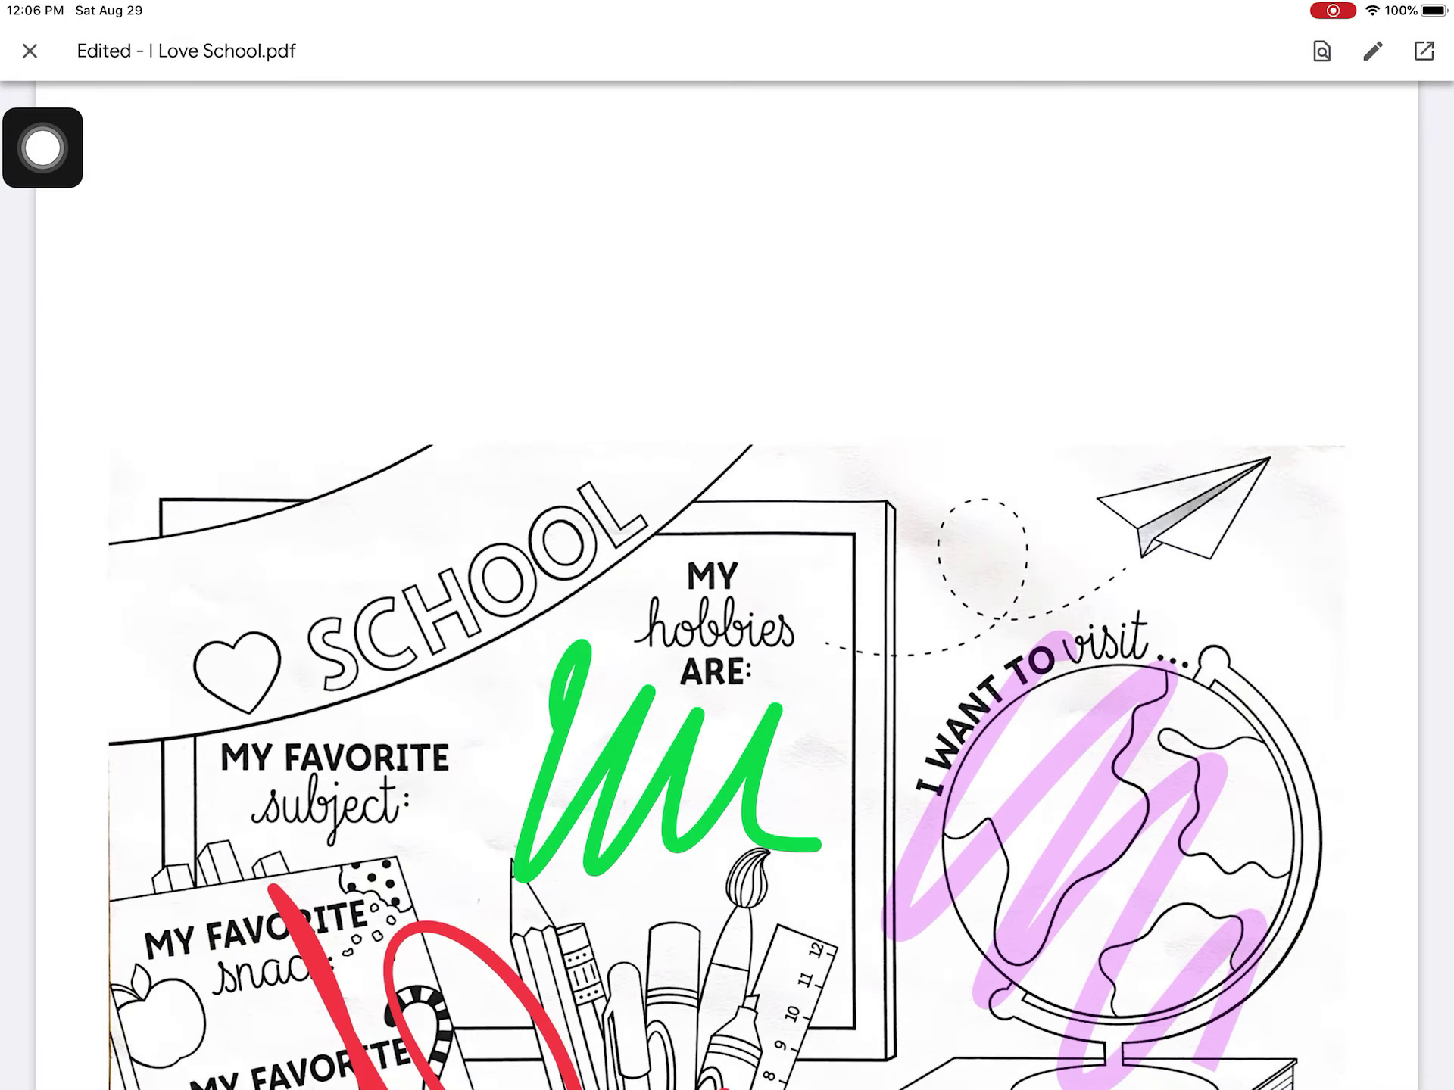
left_click_drag(42, 148, 1377, 107)
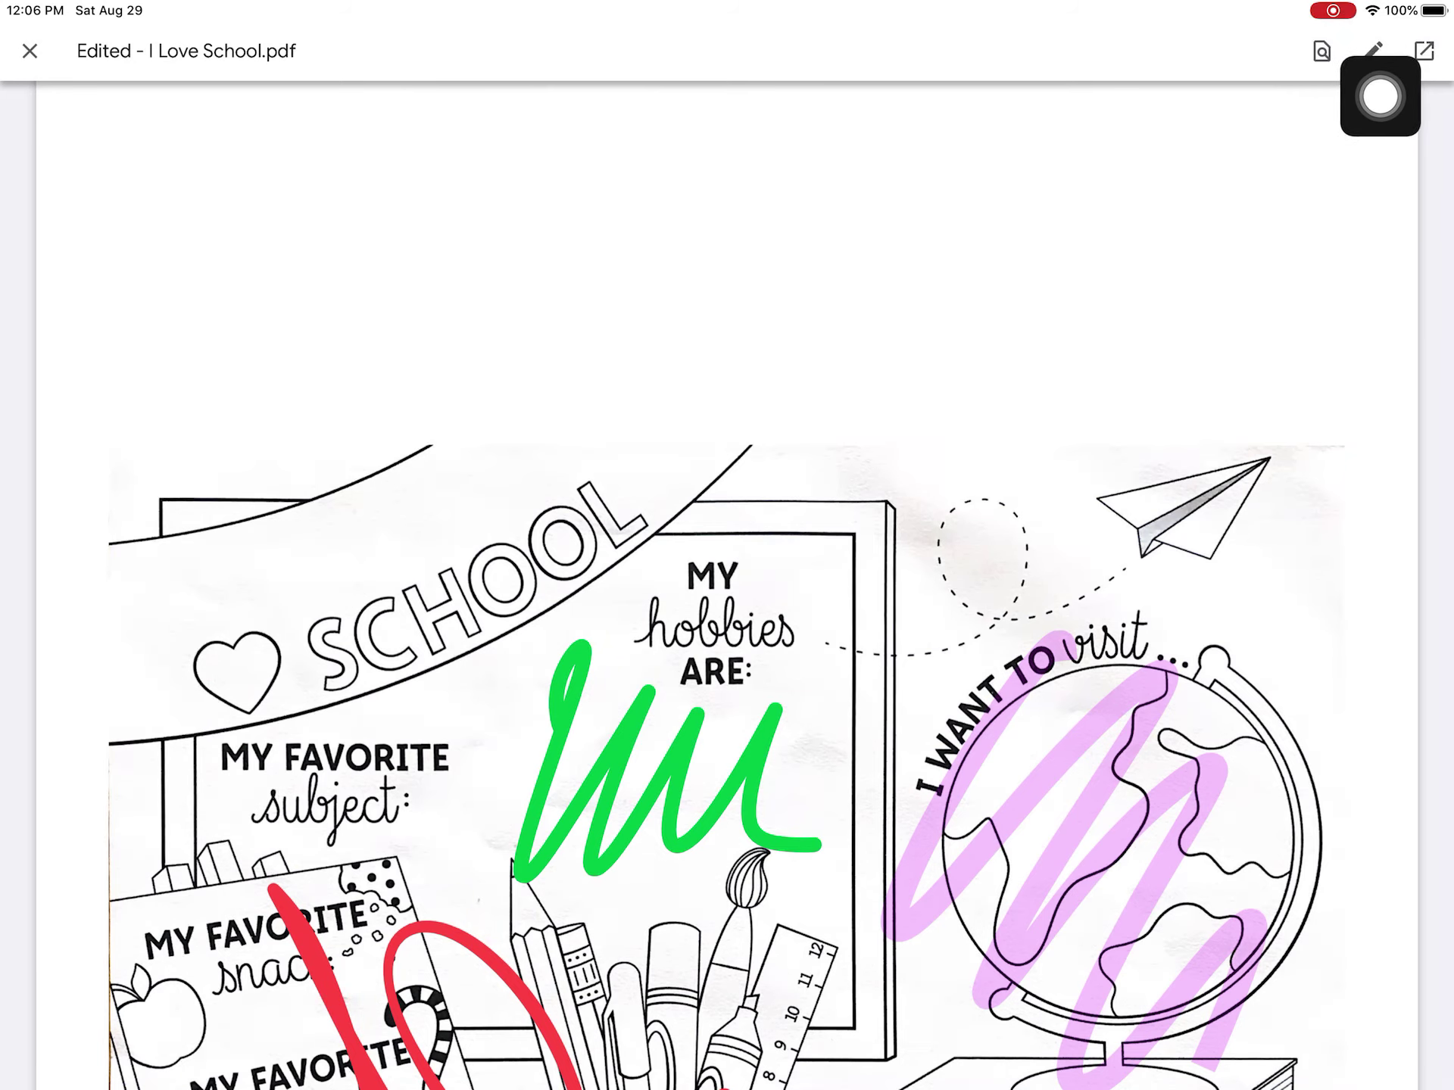
left_click(1372, 50)
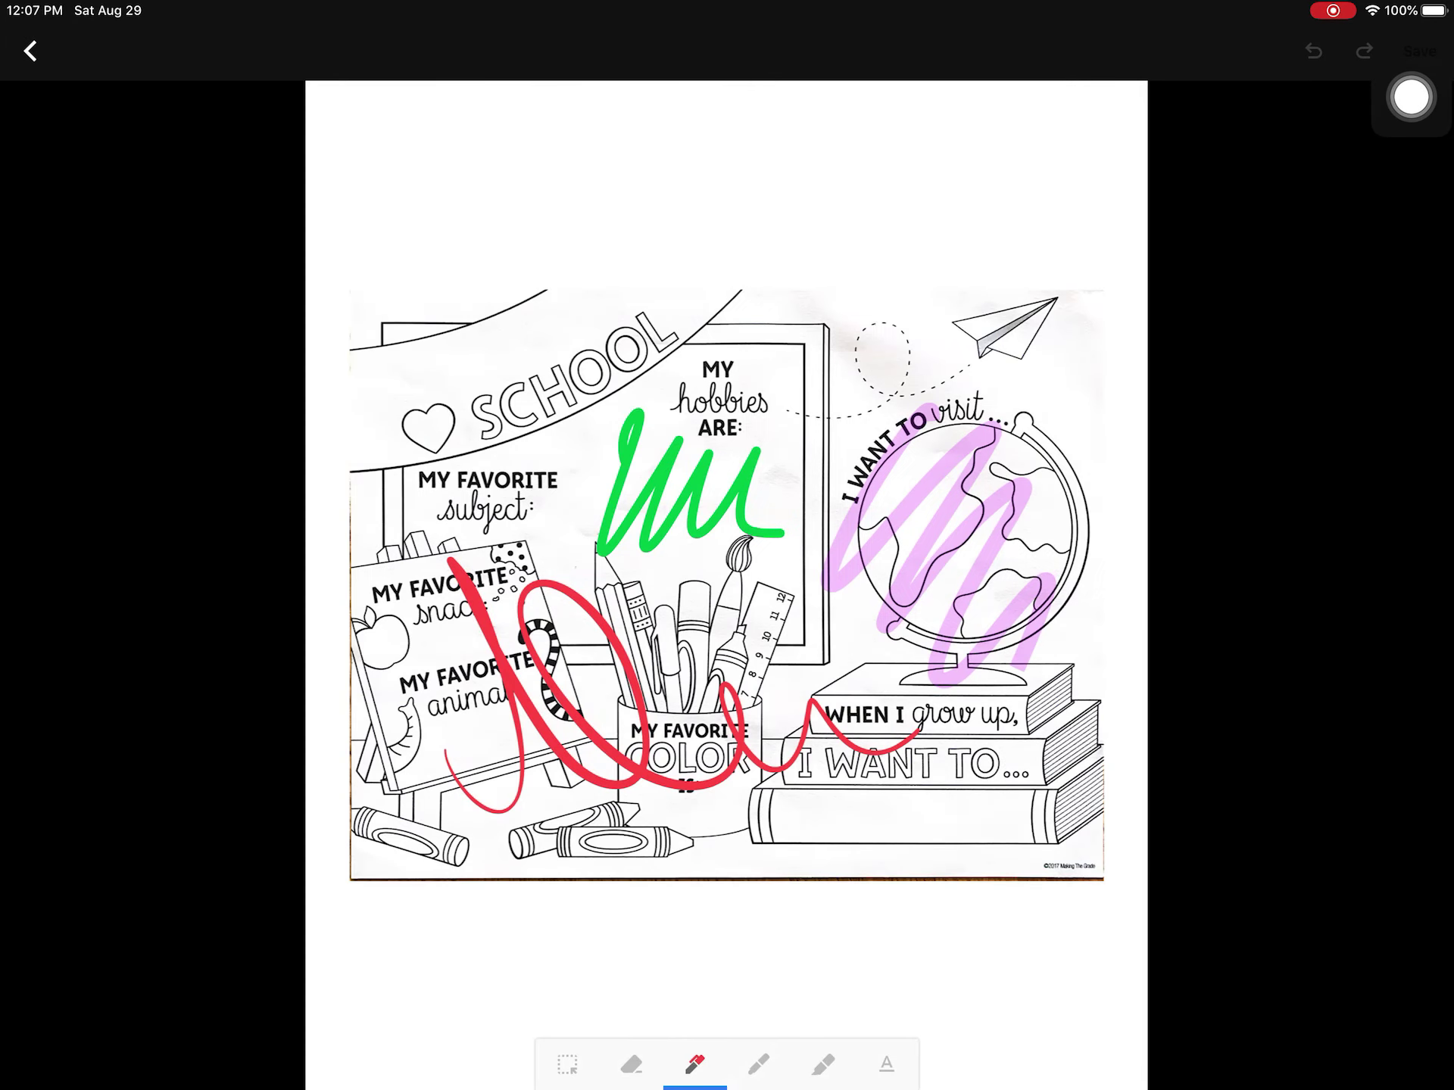
left_click(632, 1064)
Scribble with the blue pen over the green hobbies marks and save.
left_click(759, 1064)
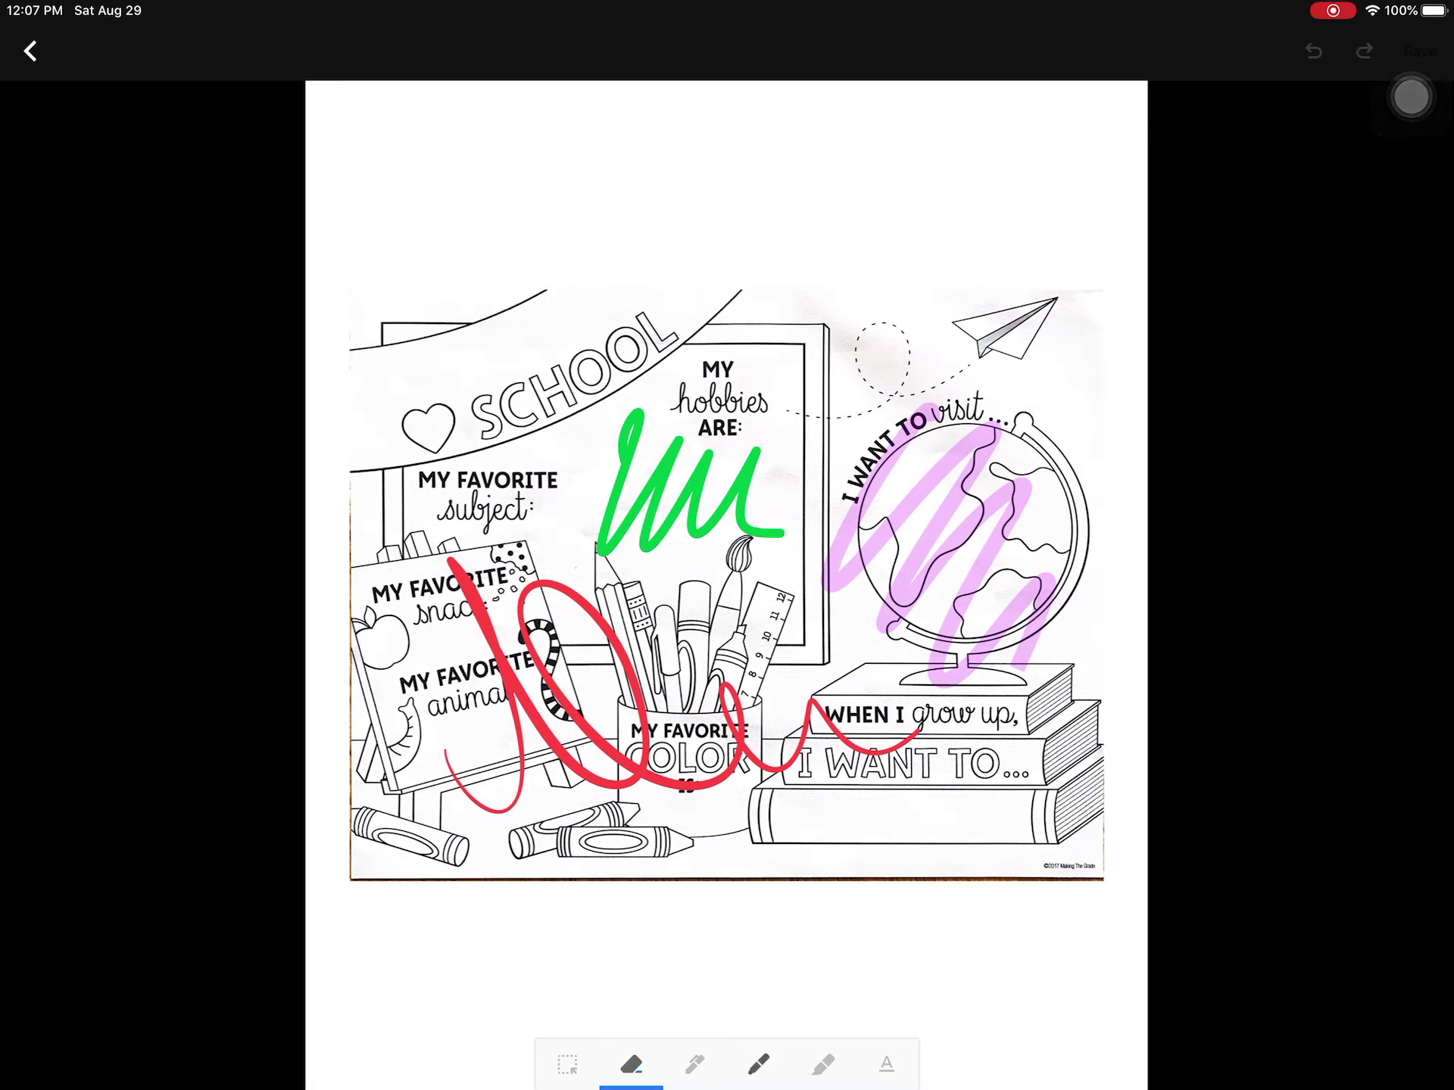
left_click(759, 1064)
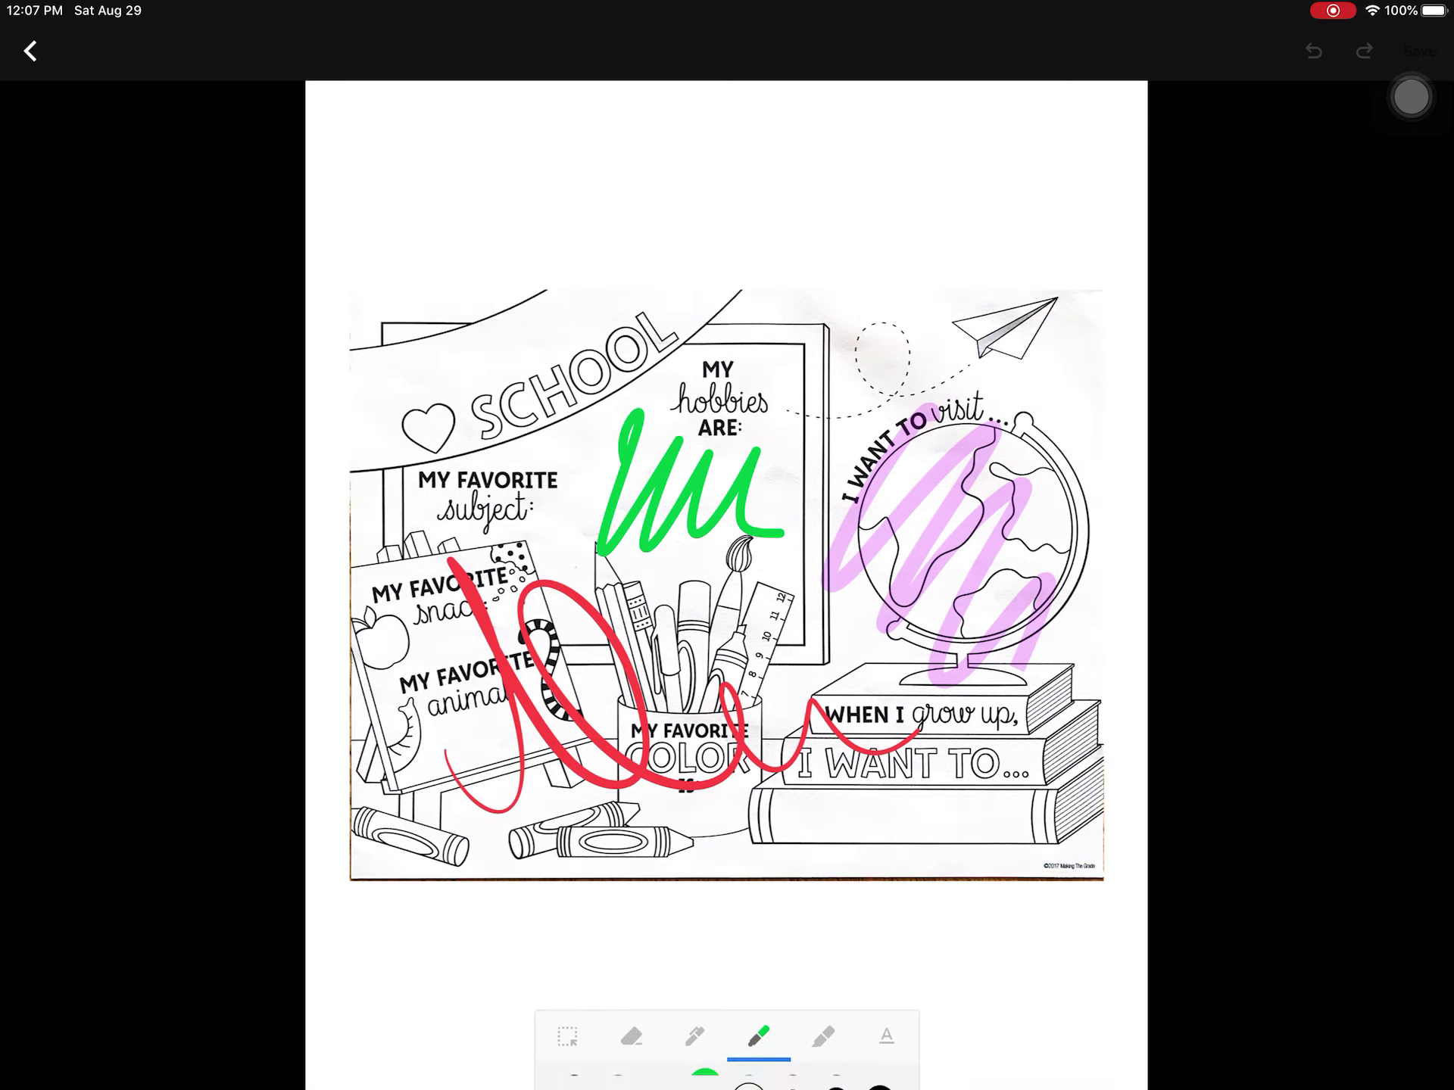
left_click(749, 1019)
mouse_move(636, 420)
left_mouse_down()
mouse_move(727, 522)
mouse_move(795, 506)
left_mouse_up()
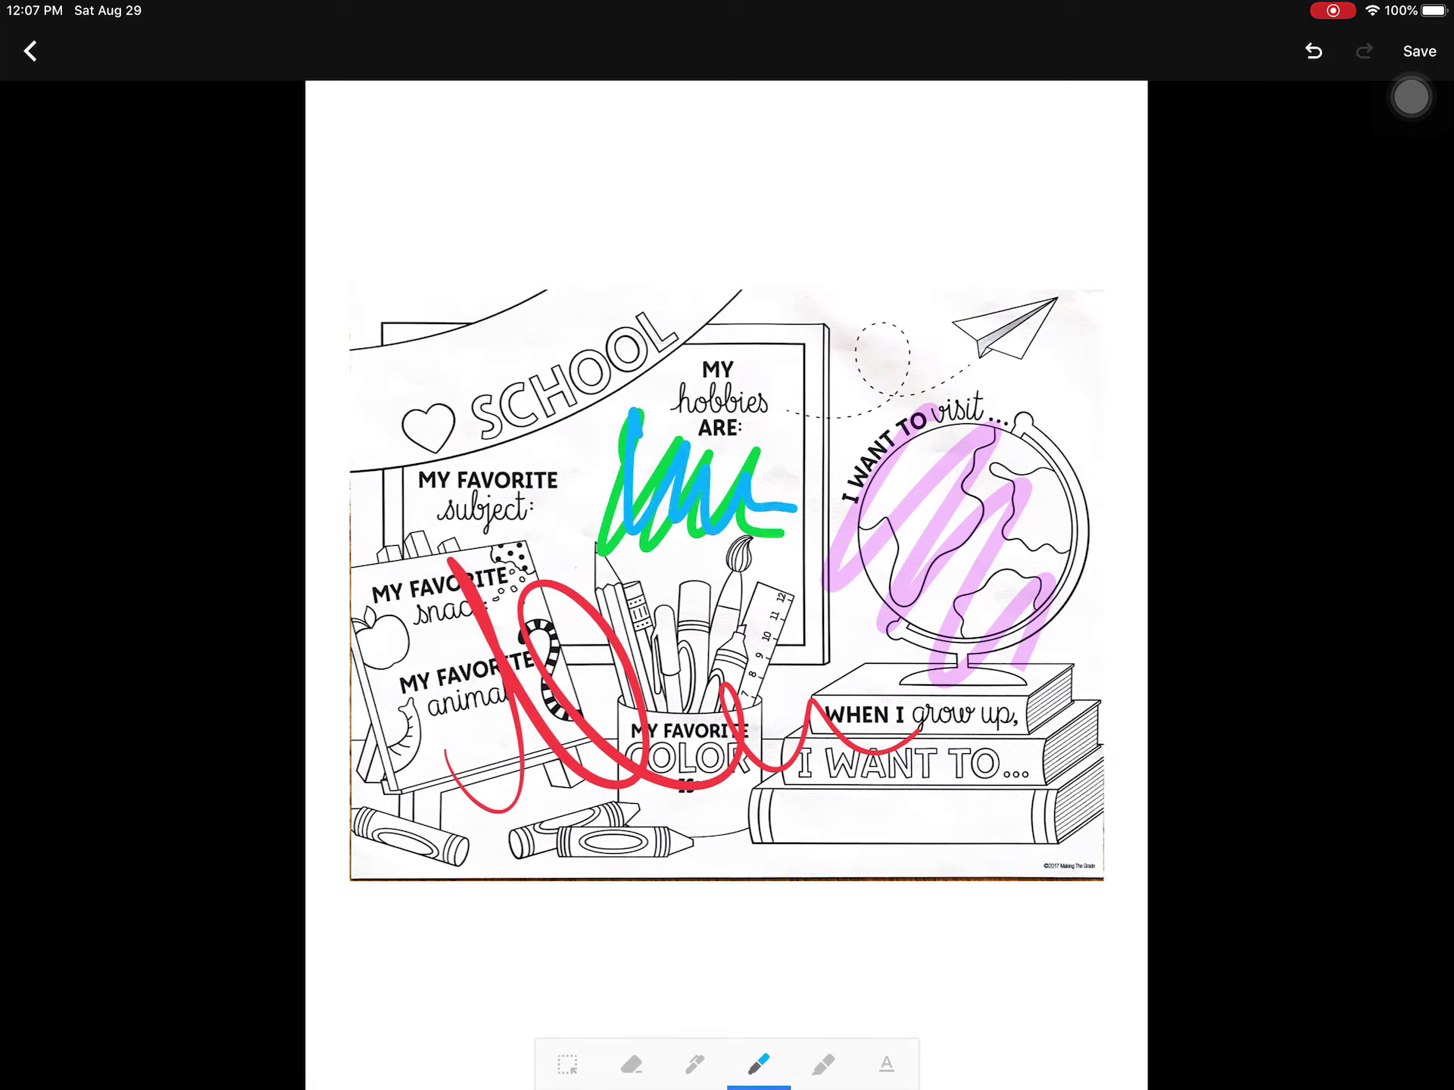
left_click_drag(1411, 99, 1411, 457)
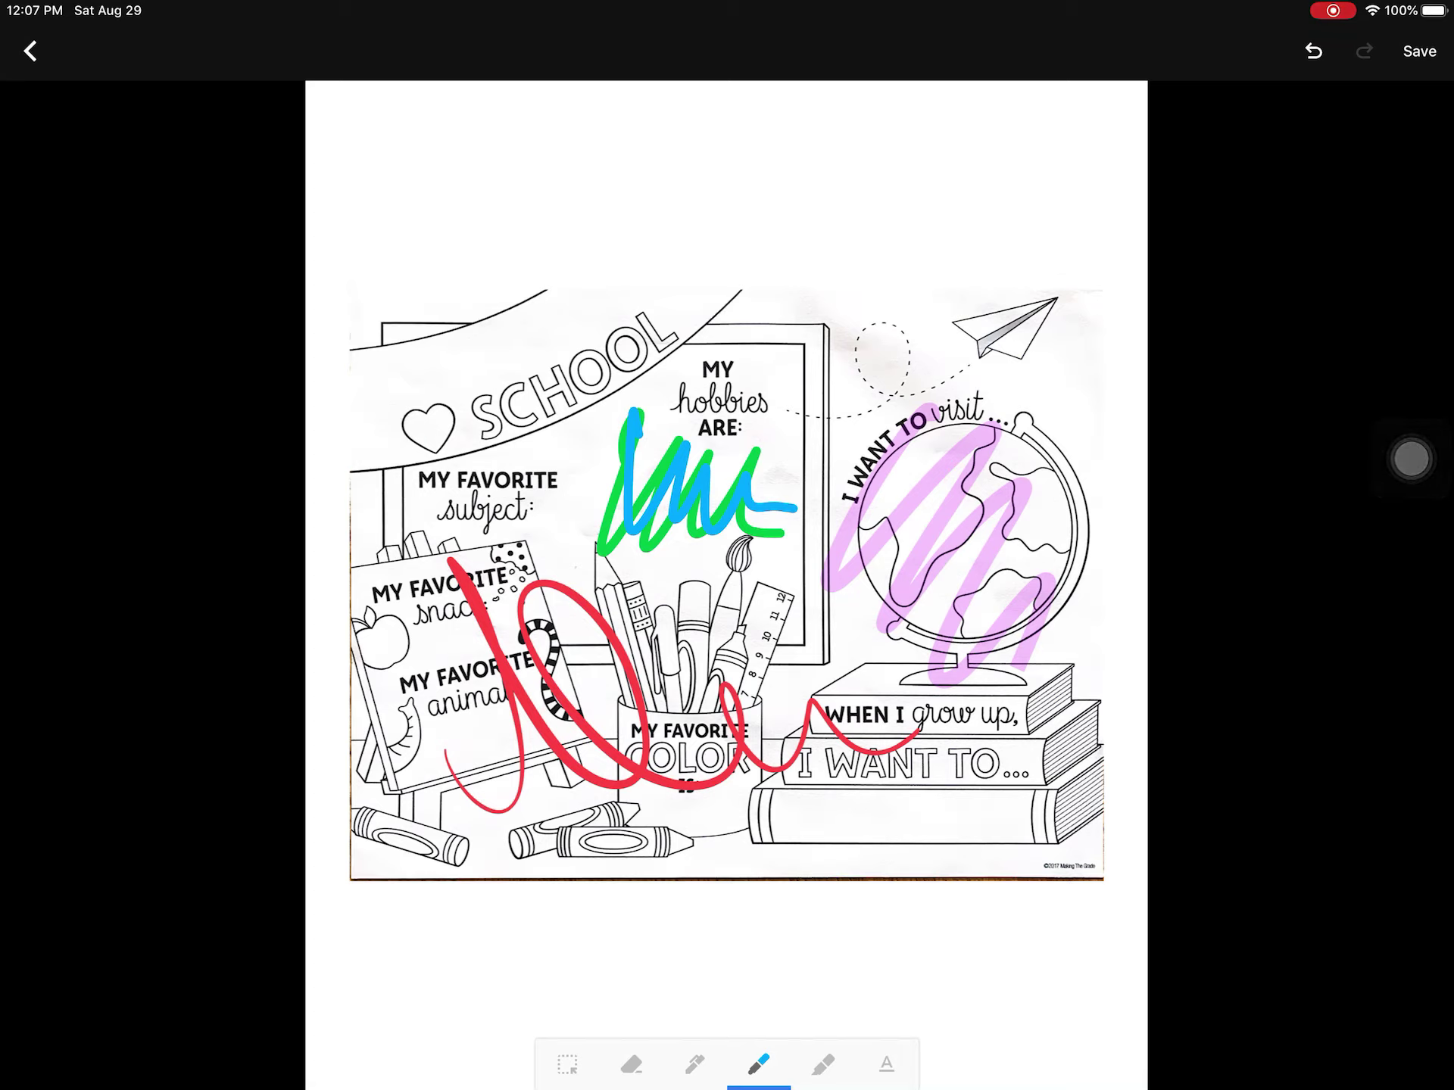
left_click_drag(1411, 458, 1411, 123)
left_click(1419, 52)
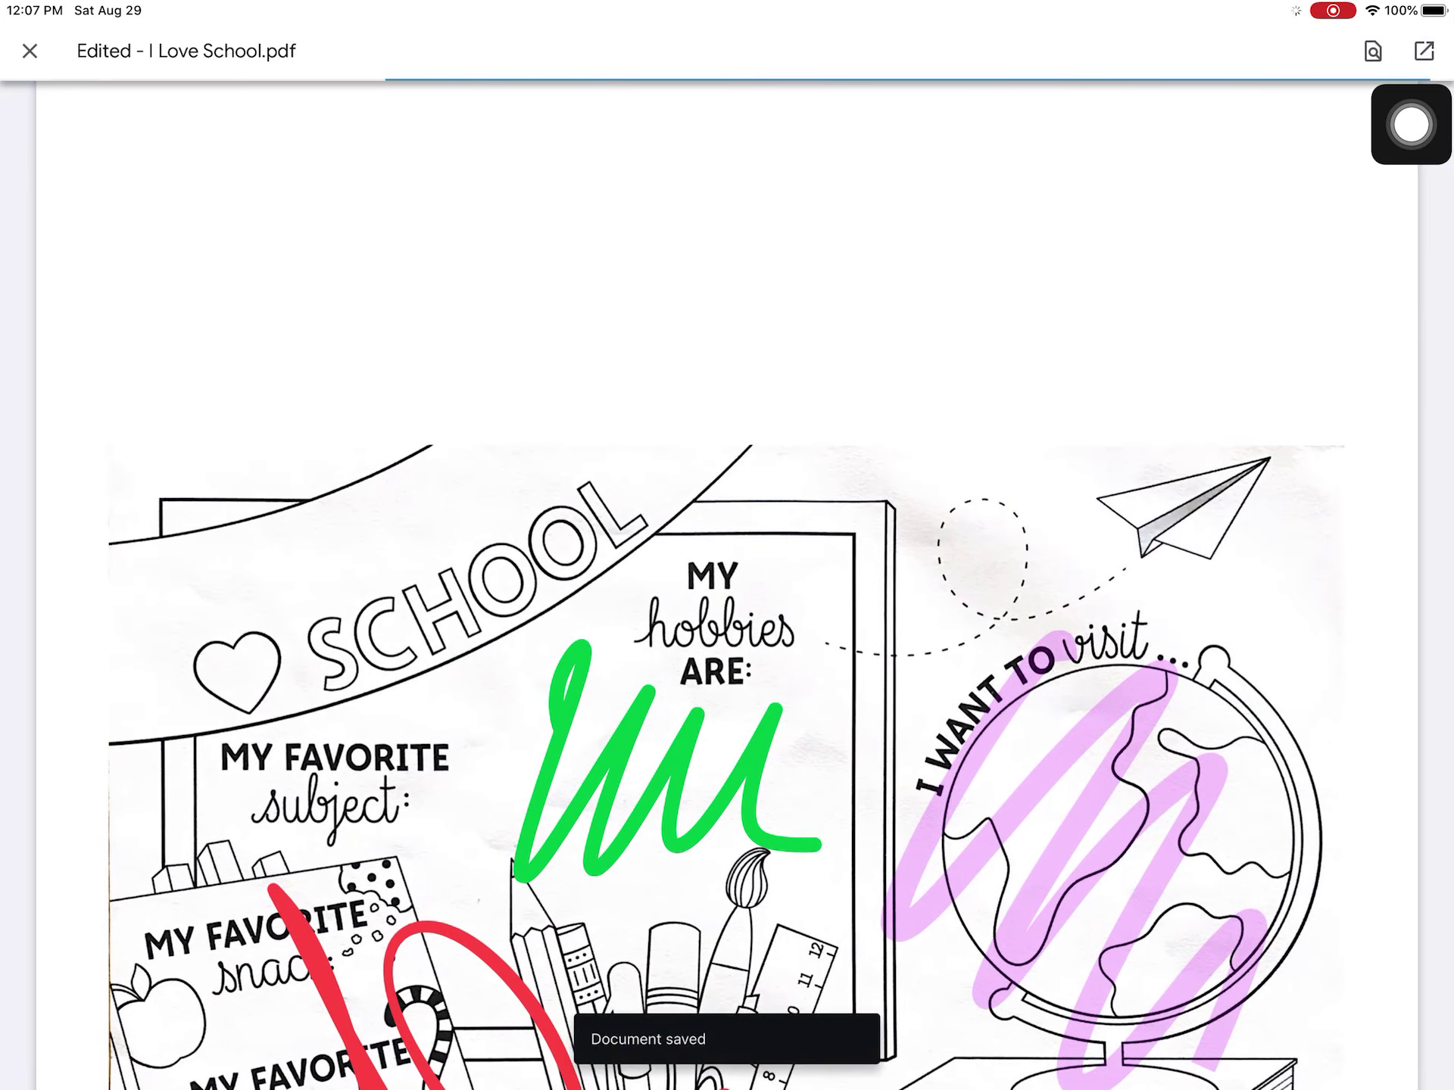
scroll(727, 681, "down", 5)
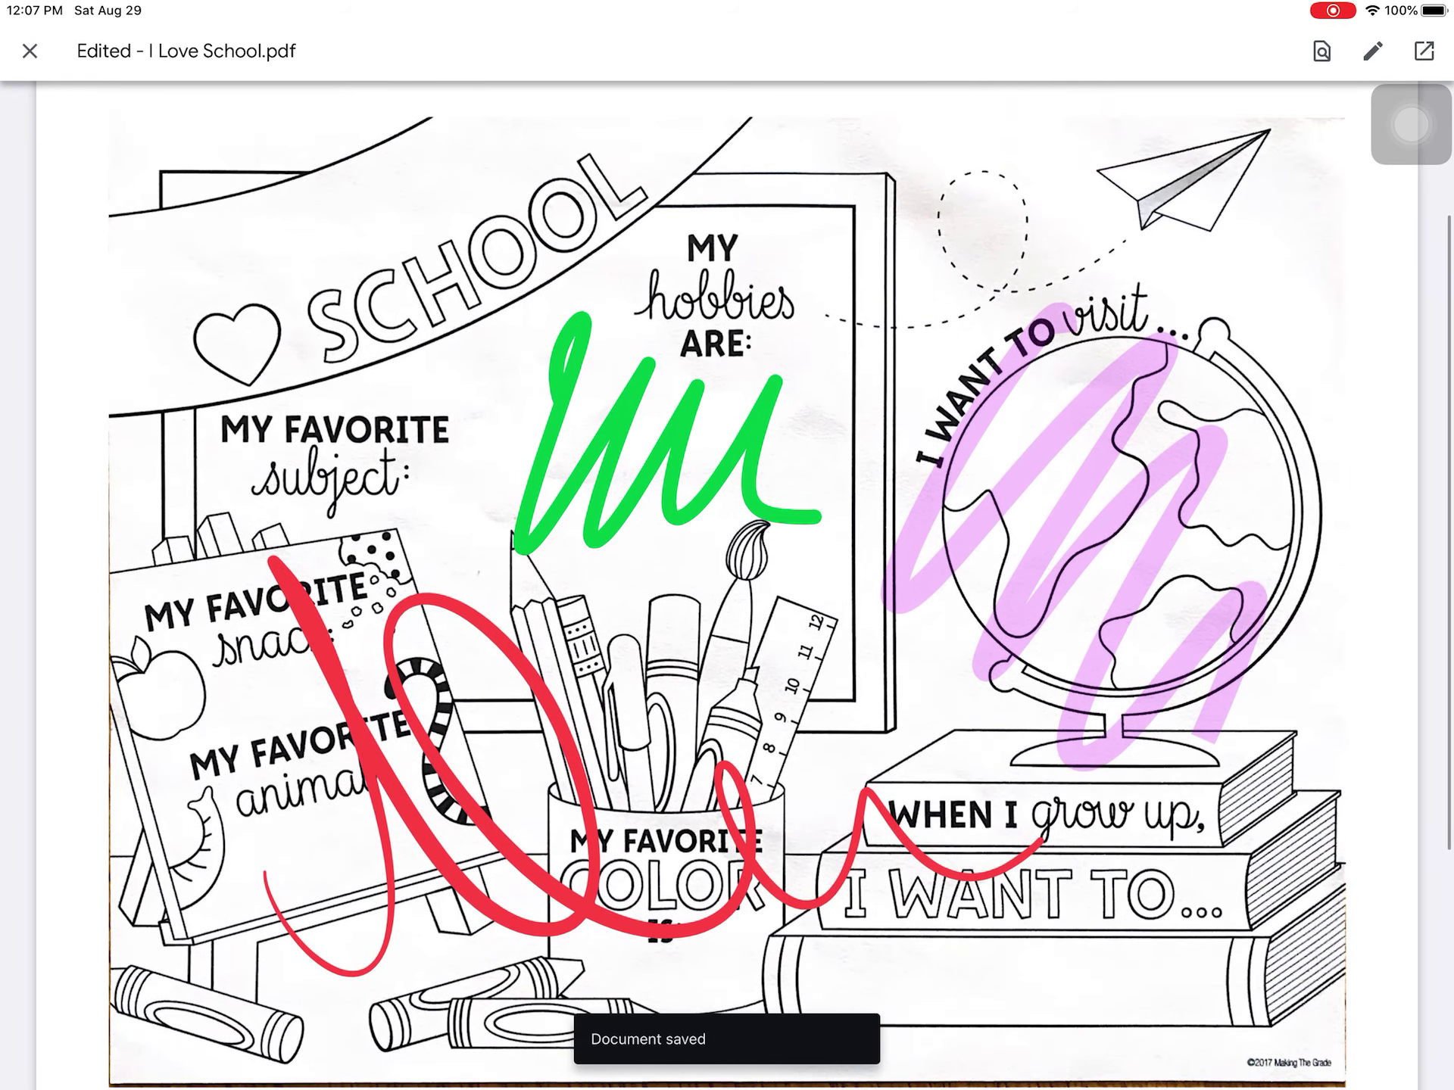
Close the viewer, reopen Edited - I Love School.pdf to check the blue marks, then close it.
left_click(30, 51)
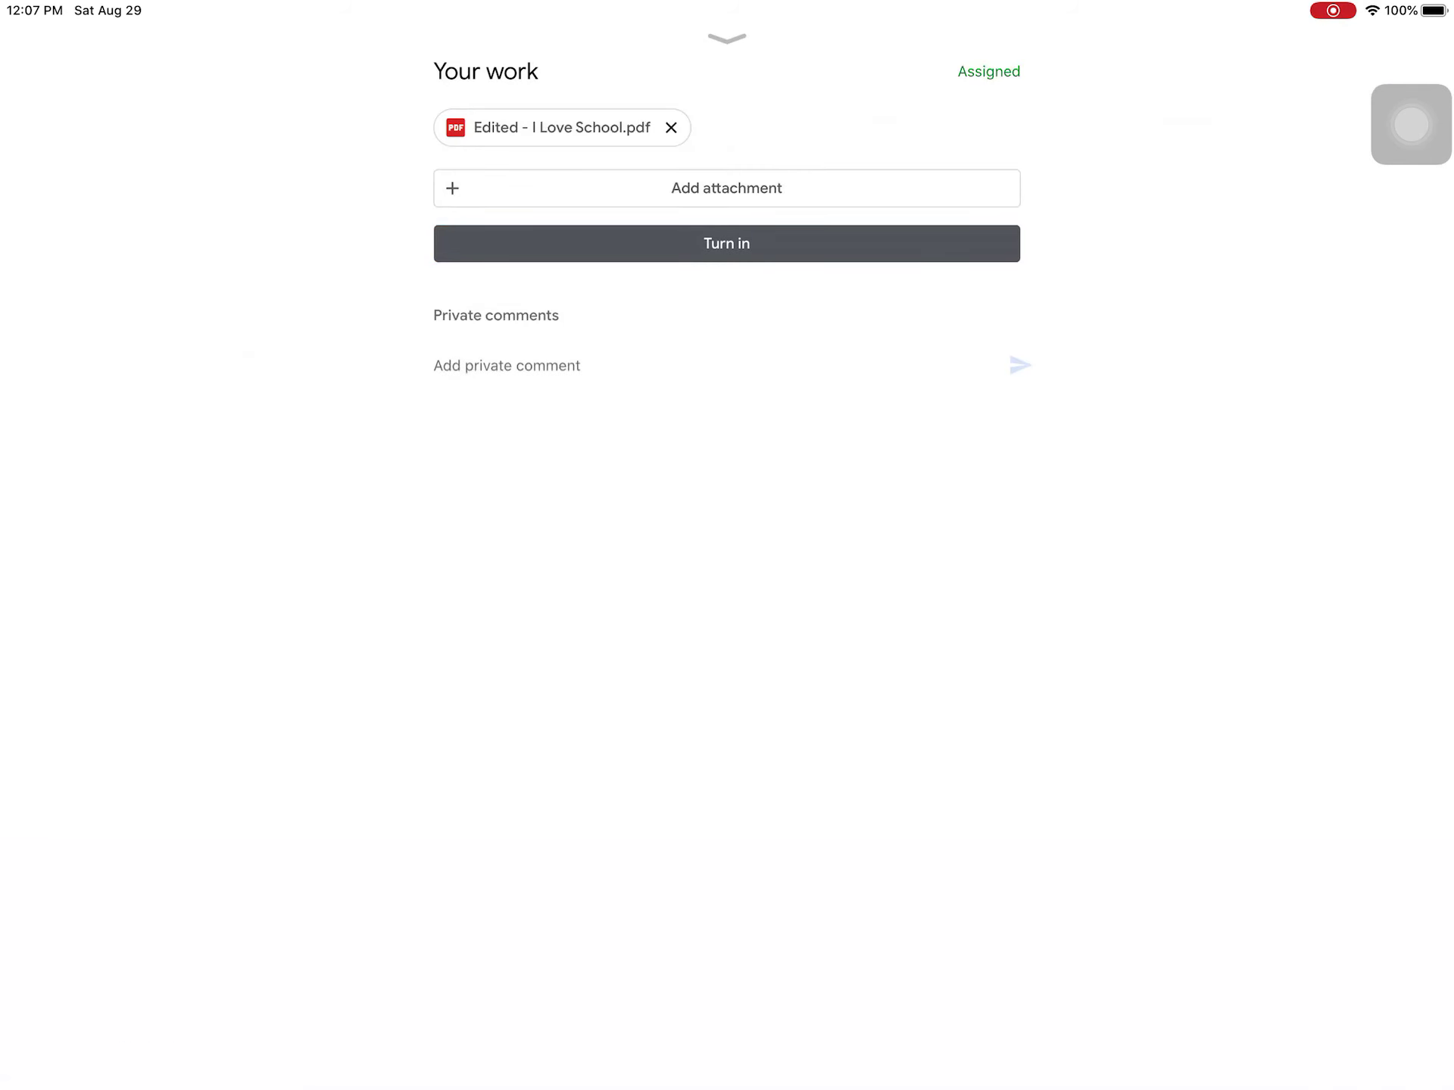
left_click_drag(1410, 125, 43, 185)
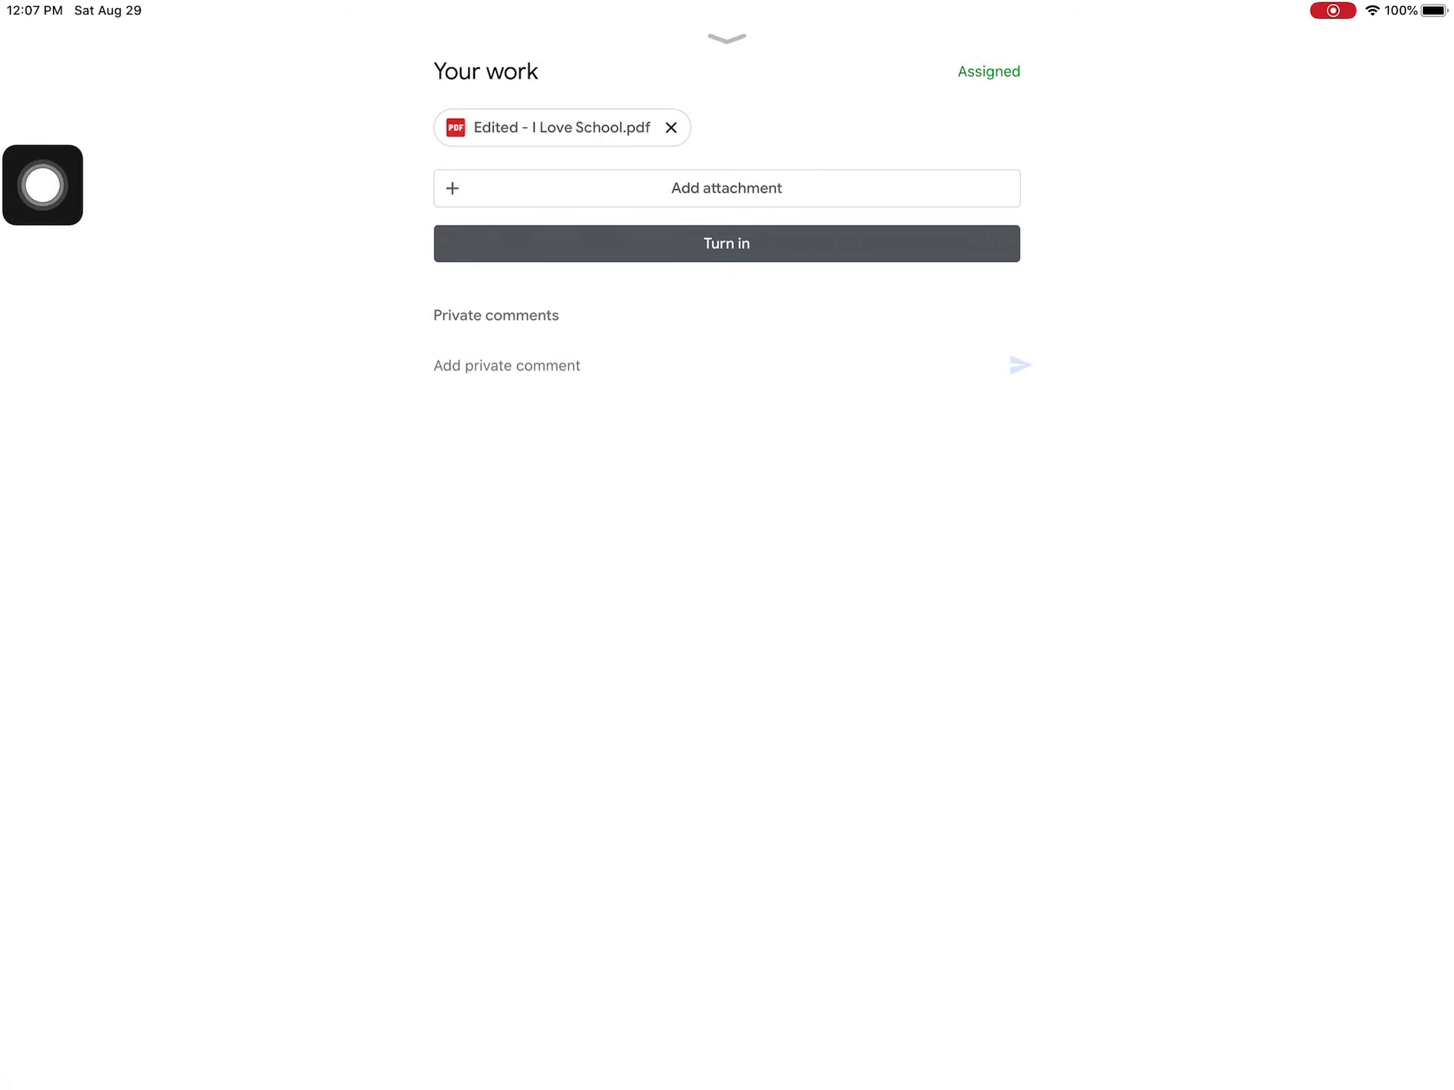
left_click(545, 128)
scroll(727, 682, "down", 4)
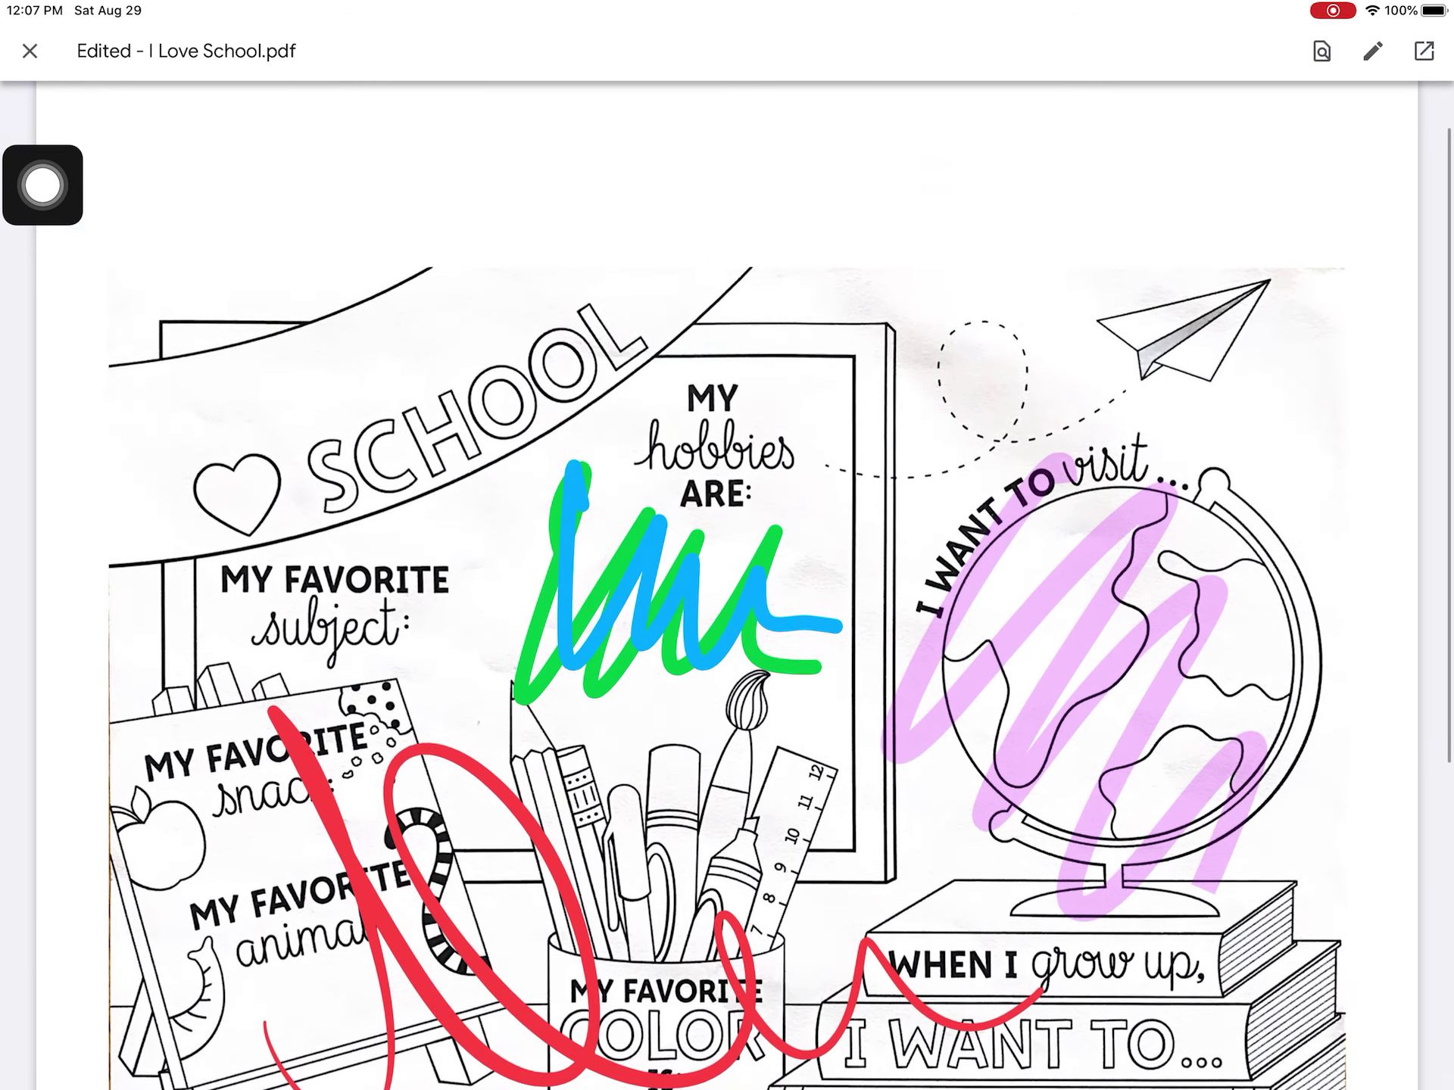
left_click(30, 51)
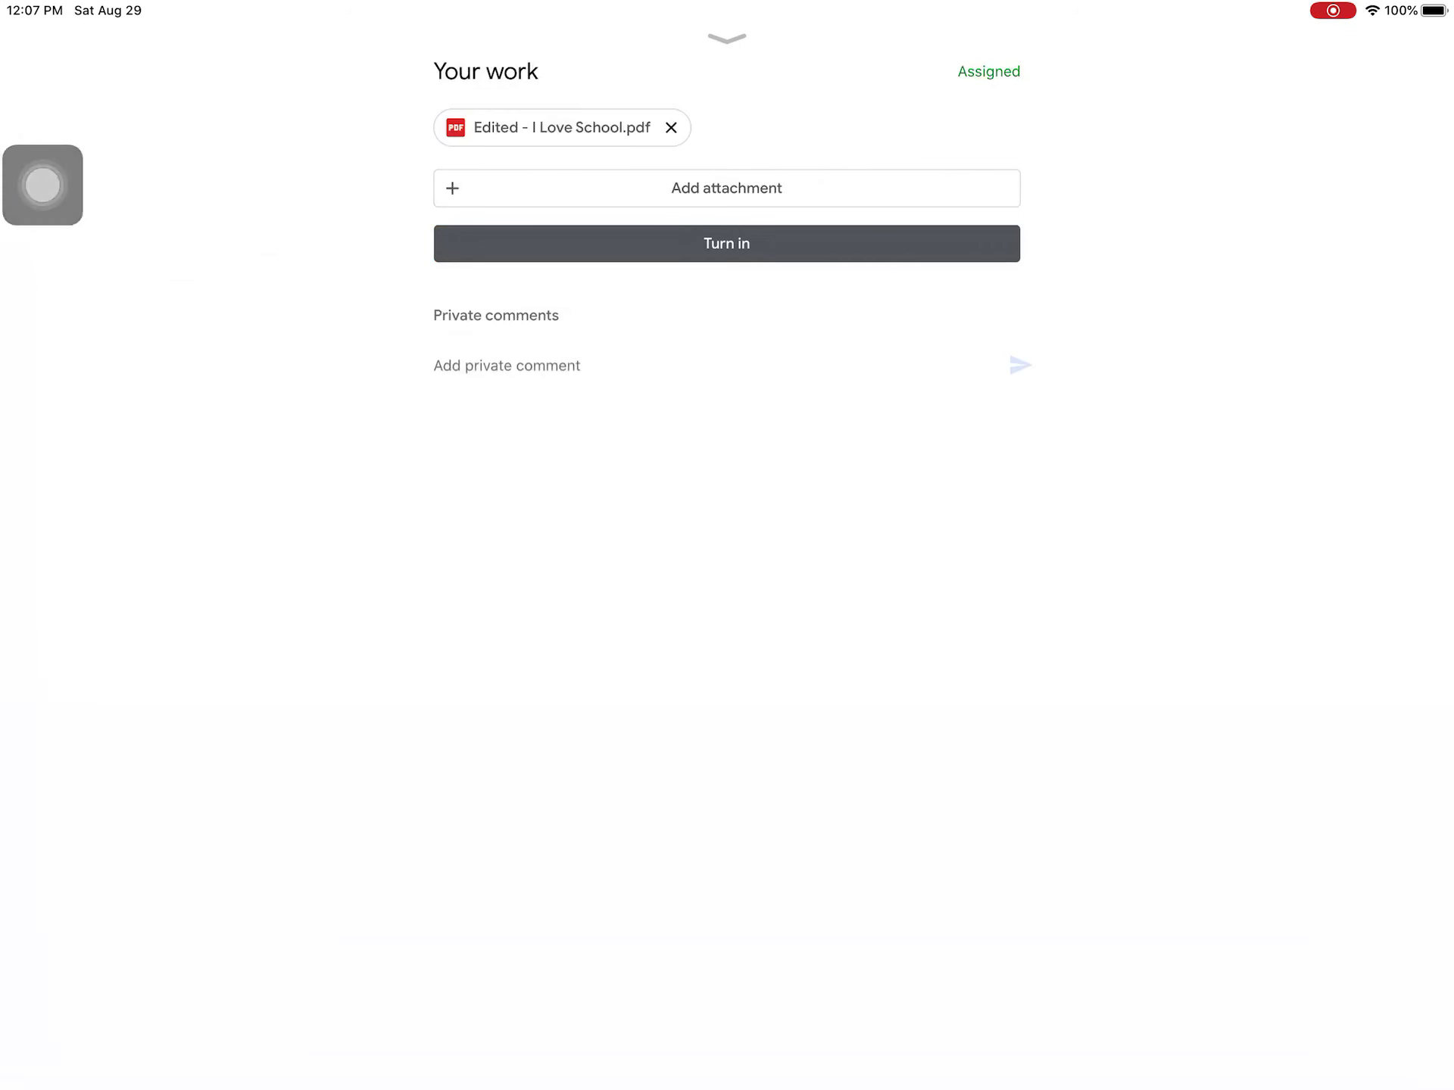
Turn in the revised PDF, confirm, and collapse Your work to show the assignment details.
left_click(727, 243)
left_click(817, 601)
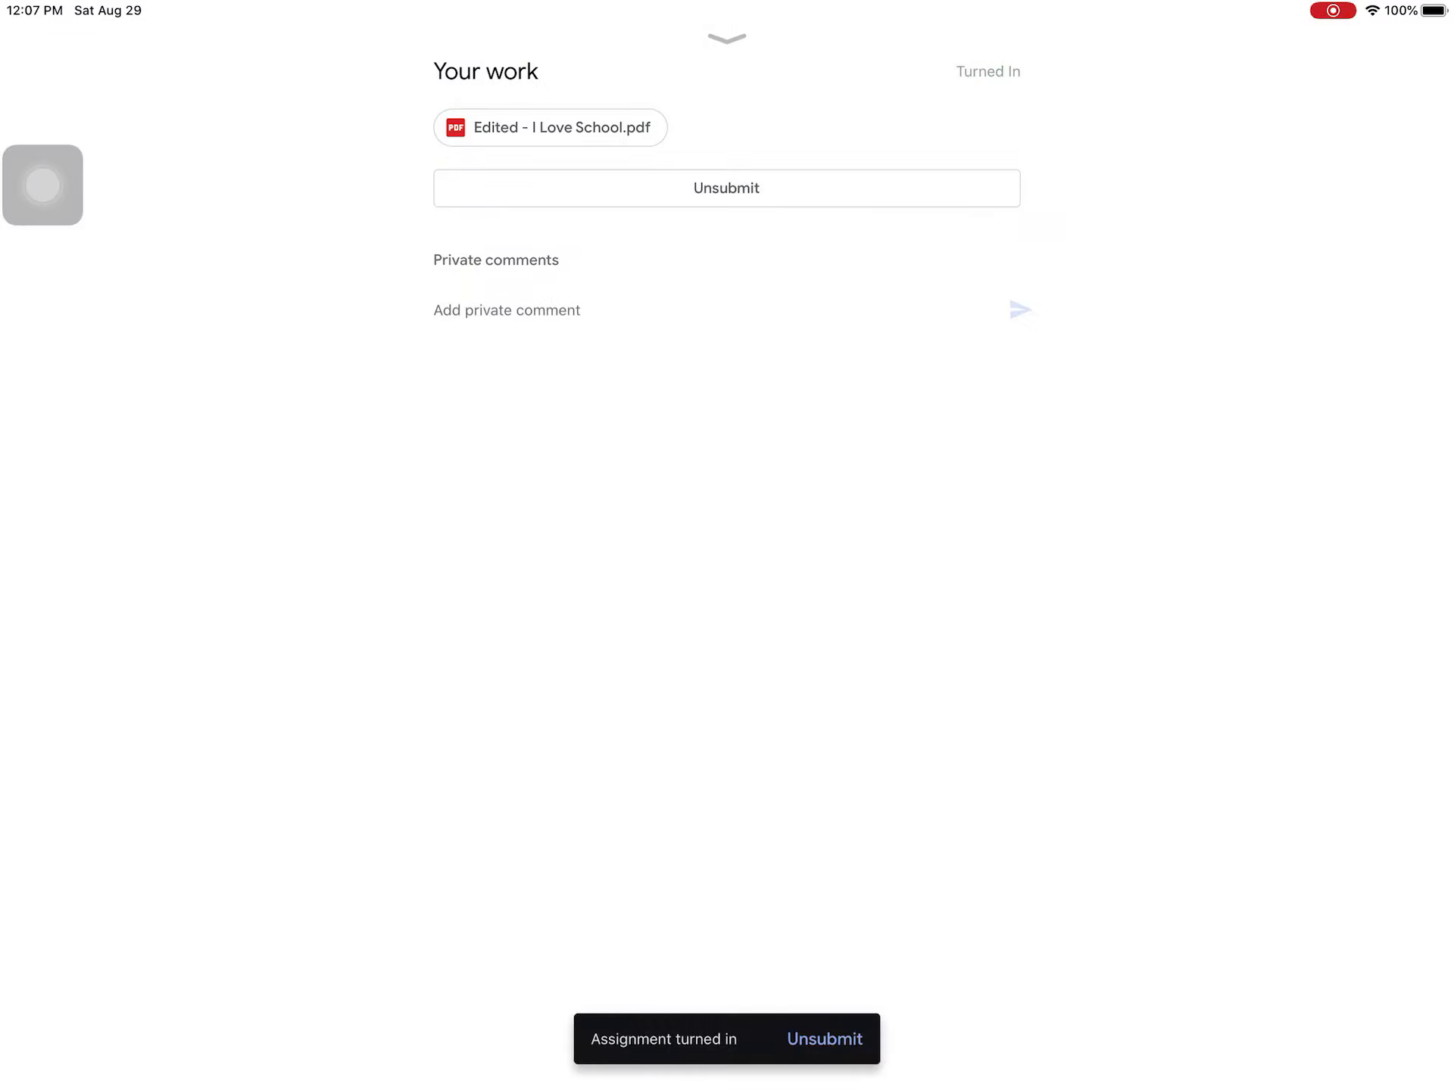
left_click_drag(1020, 88, 1411, 117)
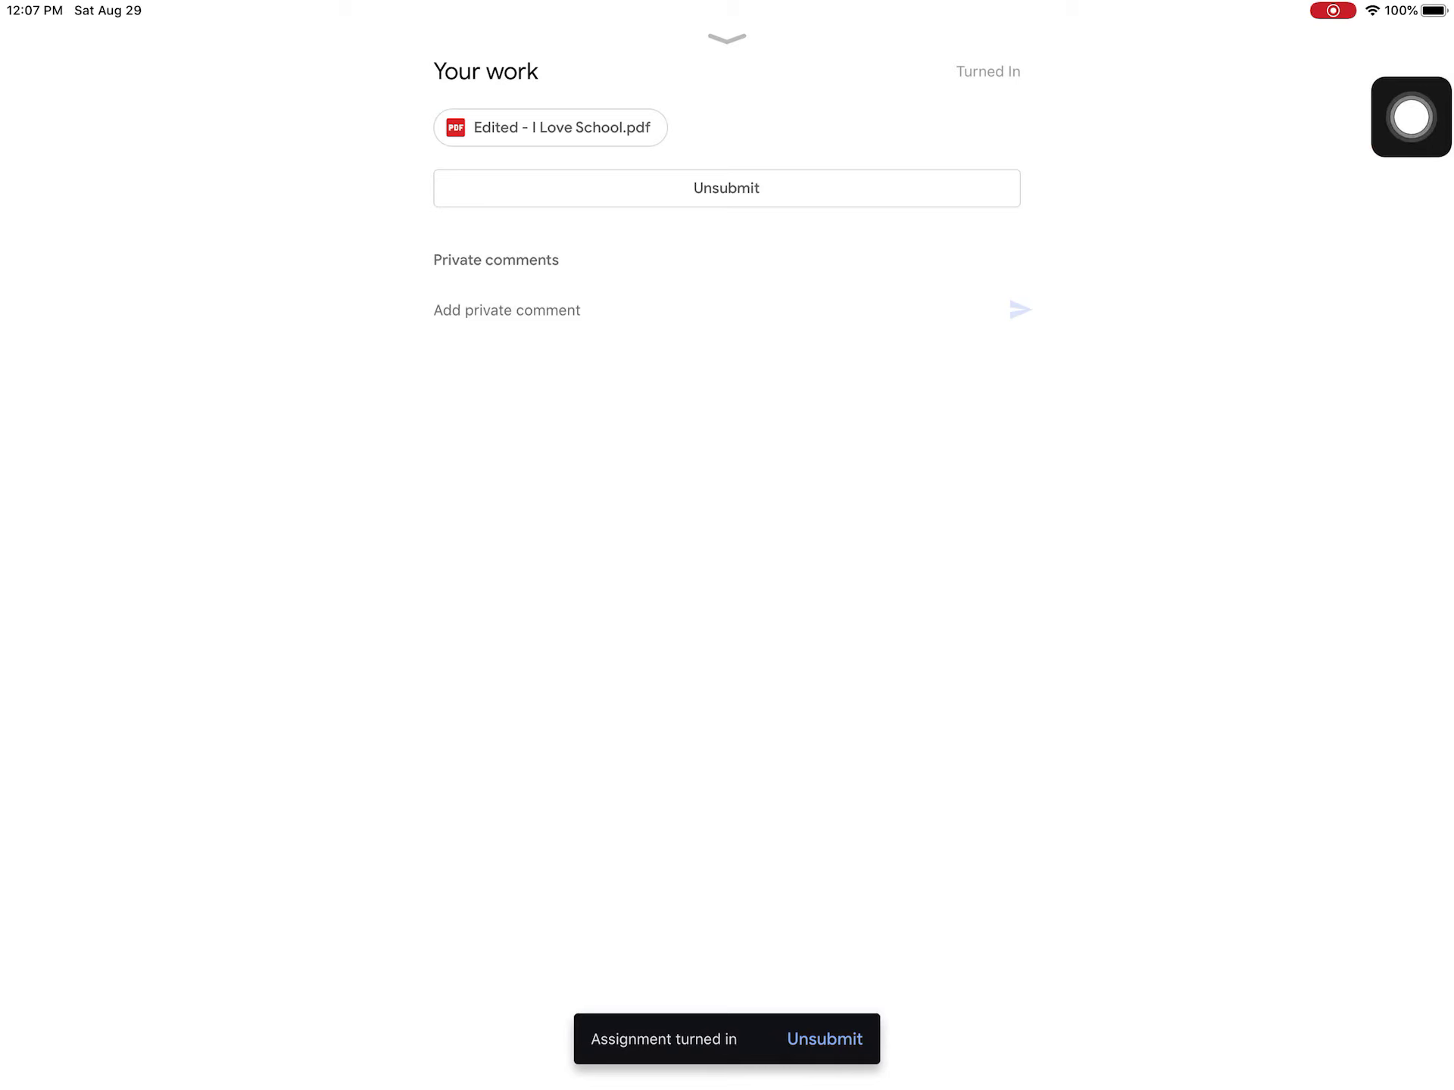
left_click(727, 37)
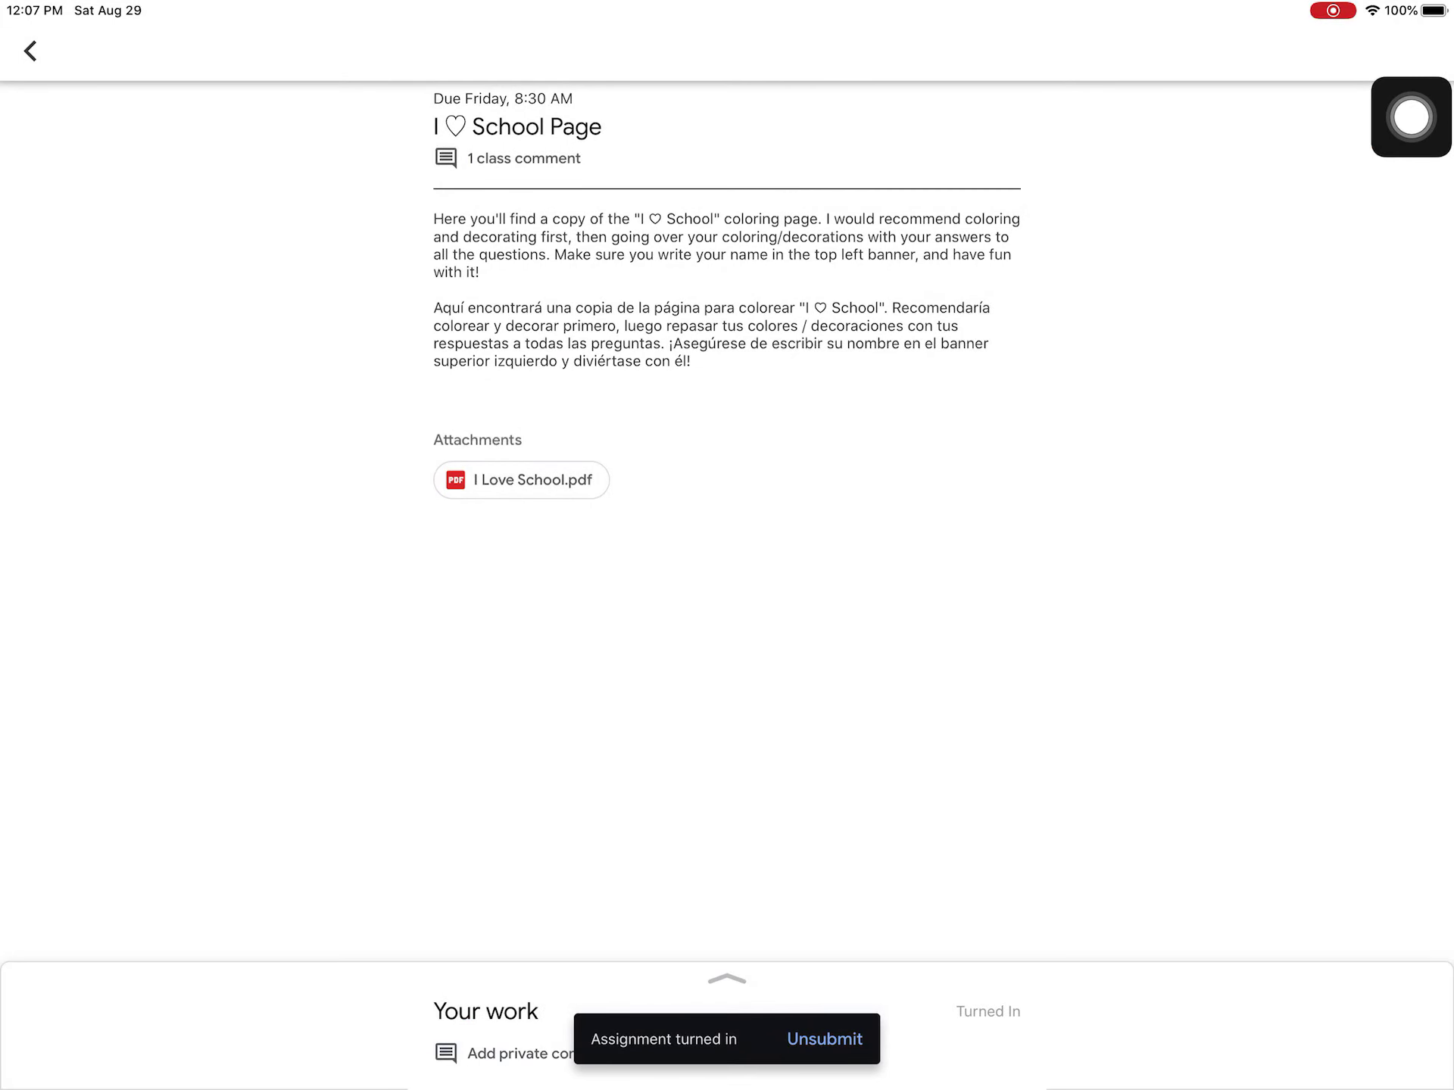